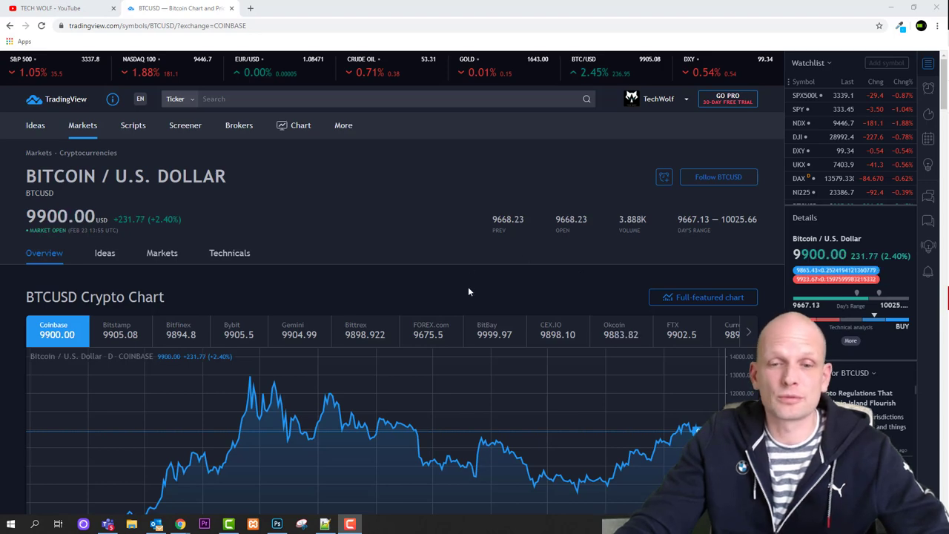
Step: Switch to the signed-out TradingView home page window and look through its crypto, forex and stock ideas
mouse_move(188, 525)
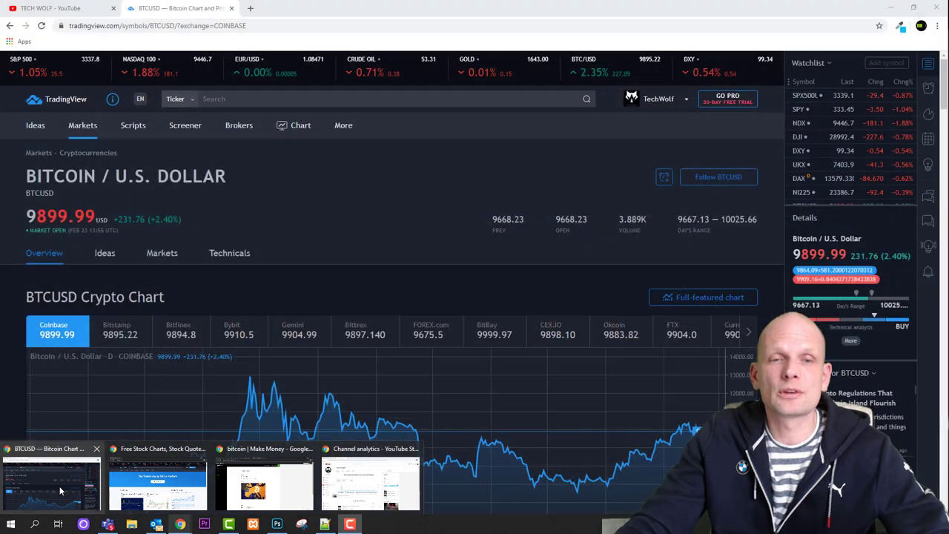
click(118, 486)
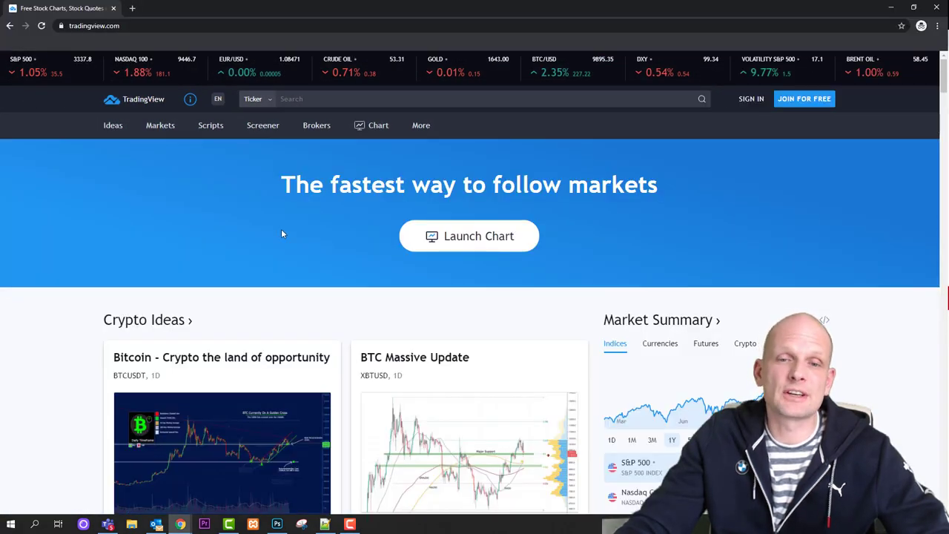
scroll(280, 226, down, 10)
scroll(281, 234, down, 10)
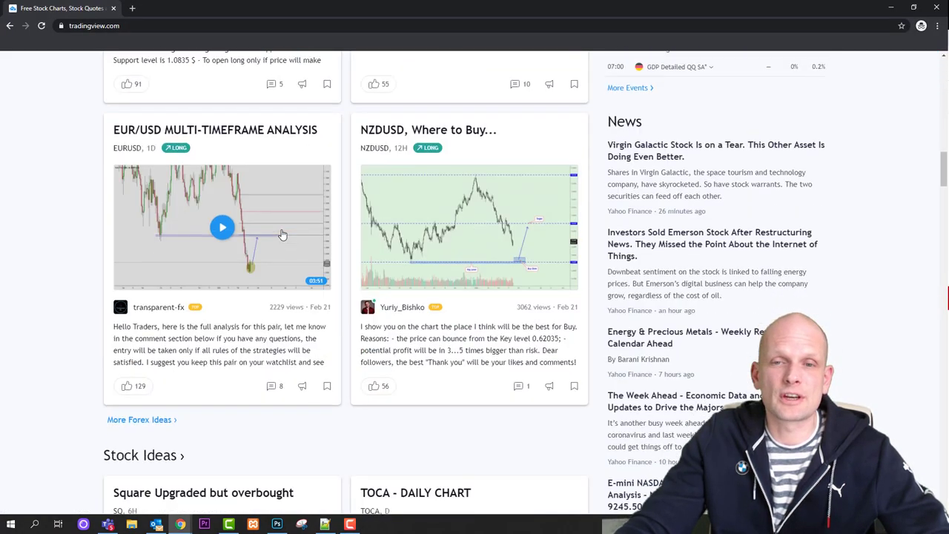
scroll(281, 234, up, 10)
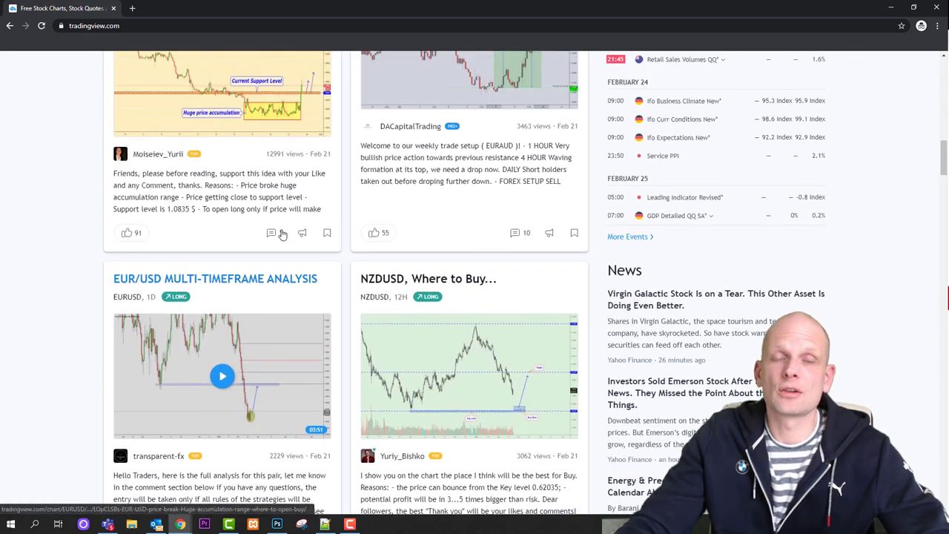
scroll(281, 234, up, 4)
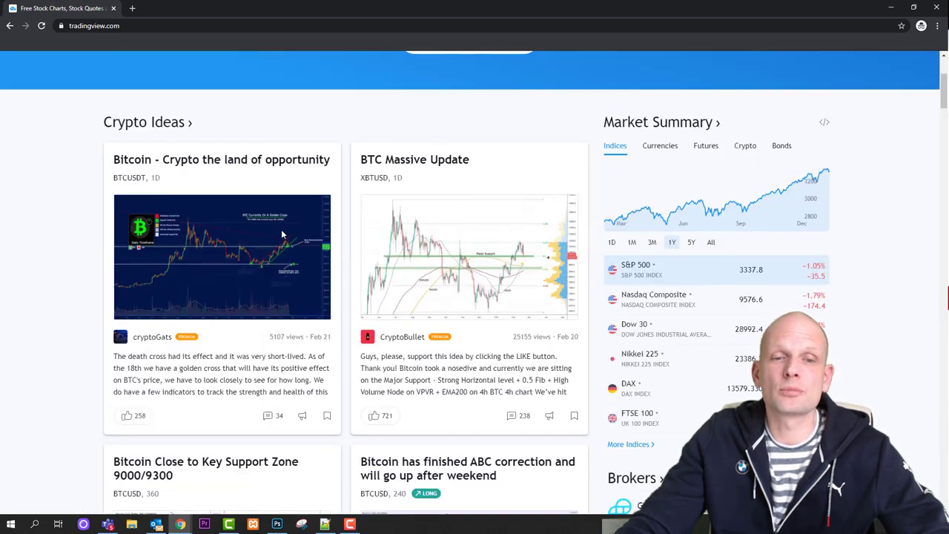
scroll(281, 234, up, 1)
scroll(281, 234, down, 3)
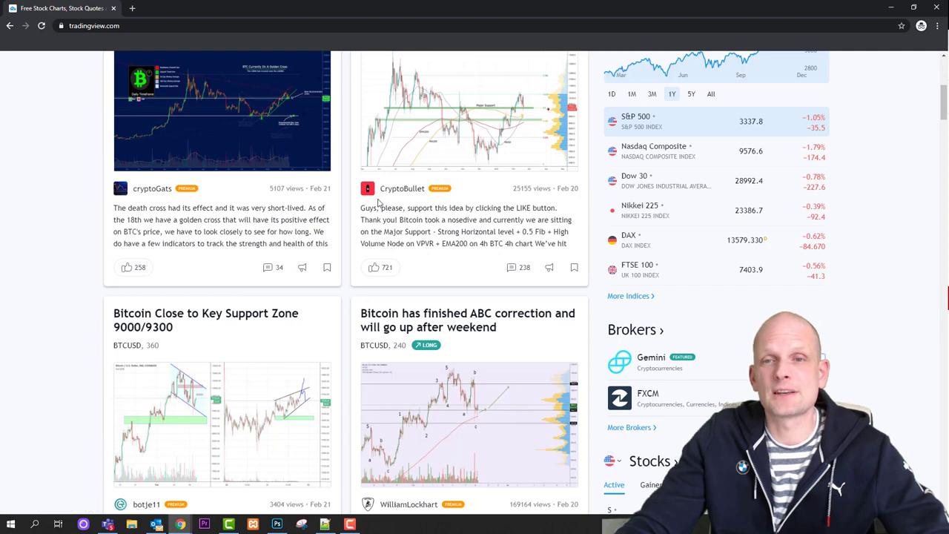
scroll(417, 200, down, 4)
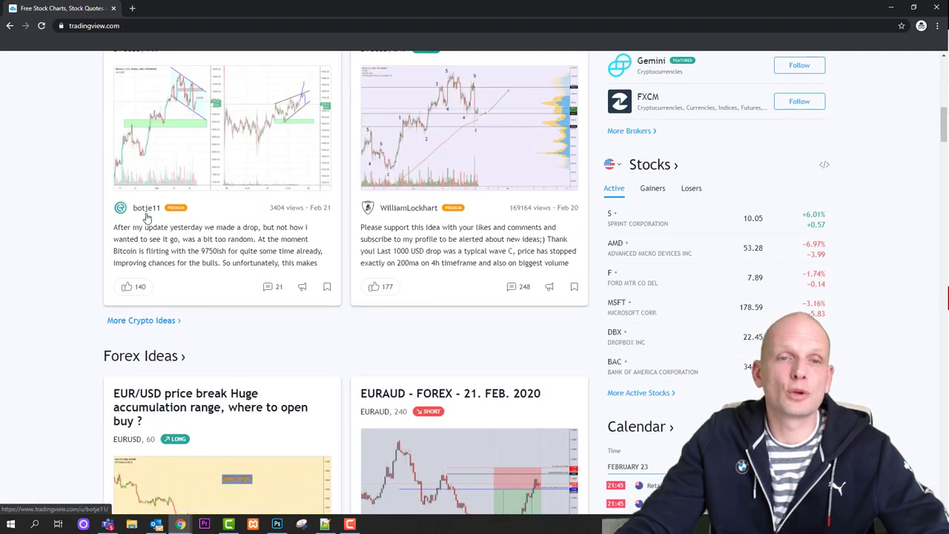
scroll(155, 218, down, 11)
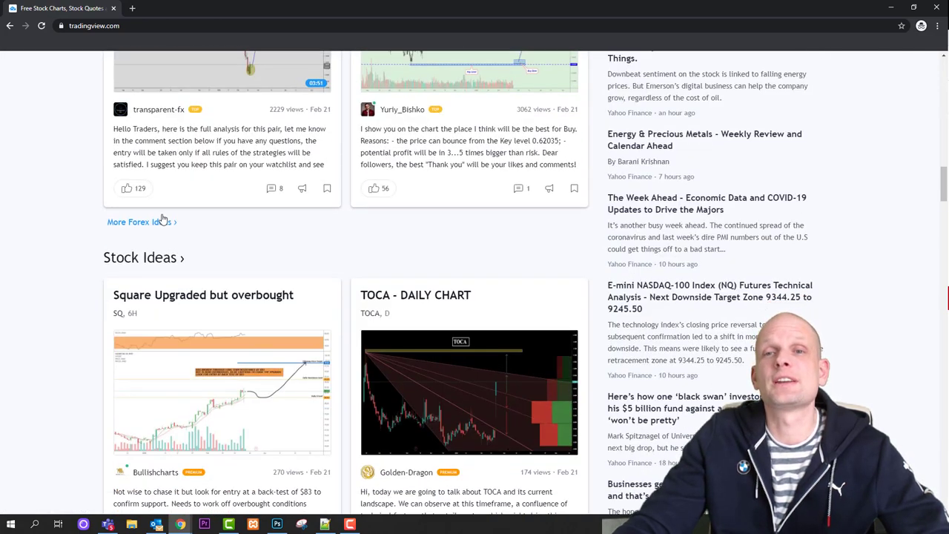
scroll(163, 218, down, 1)
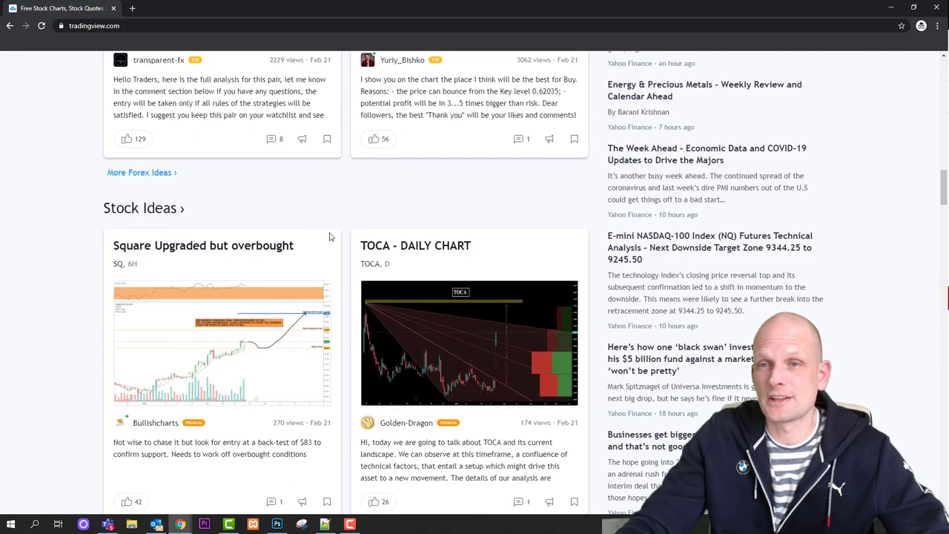
scroll(330, 237, up, 11)
scroll(330, 237, up, 8)
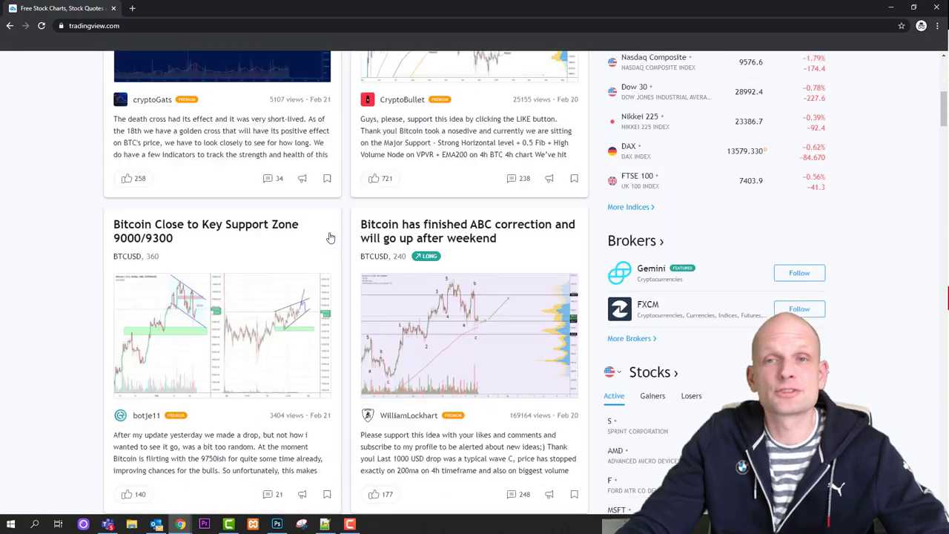
scroll(331, 237, up, 2)
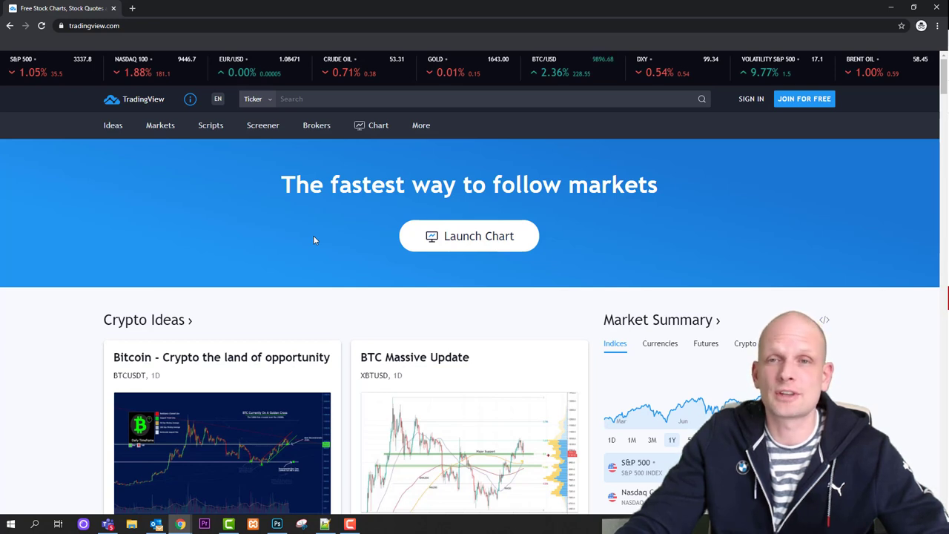
Step: Open the free account sign-up form, view its registration options and return to the home page
click(805, 100)
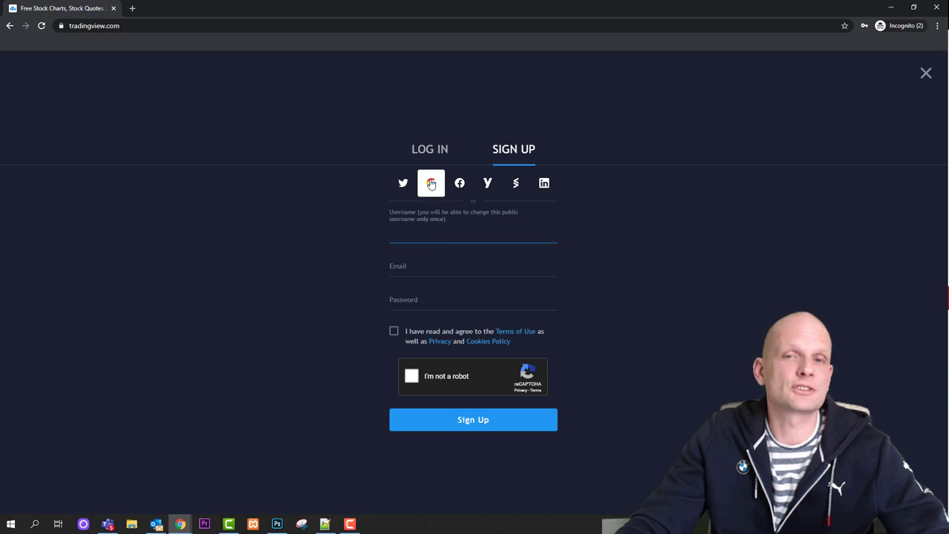
click(427, 189)
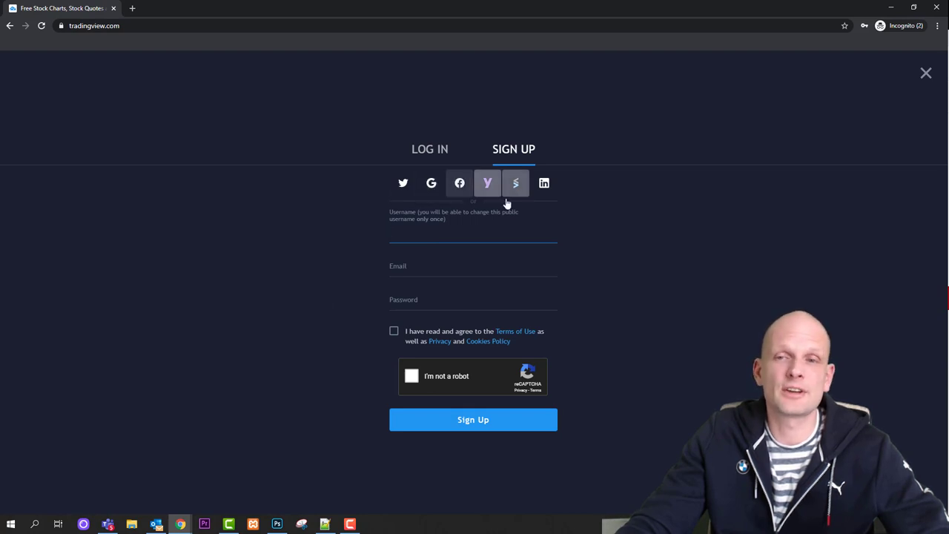
click(10, 26)
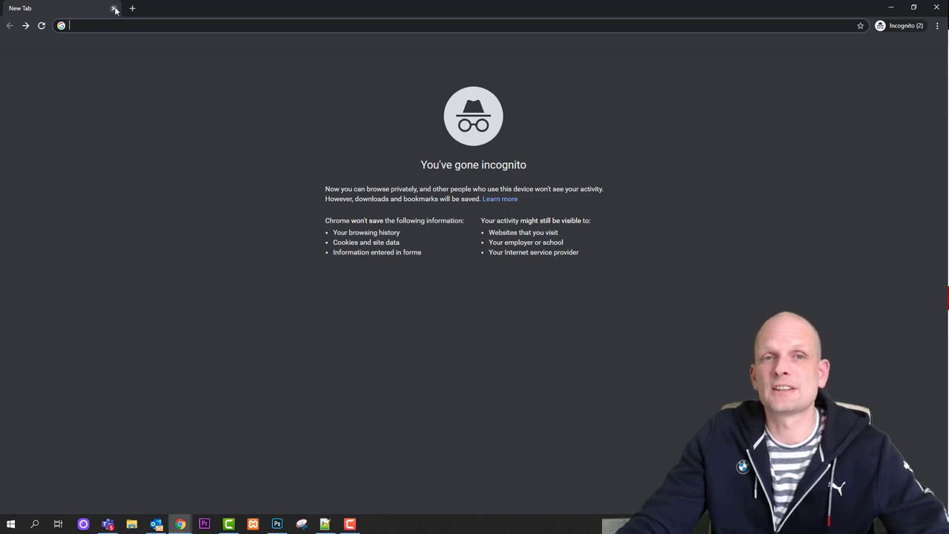
click(26, 26)
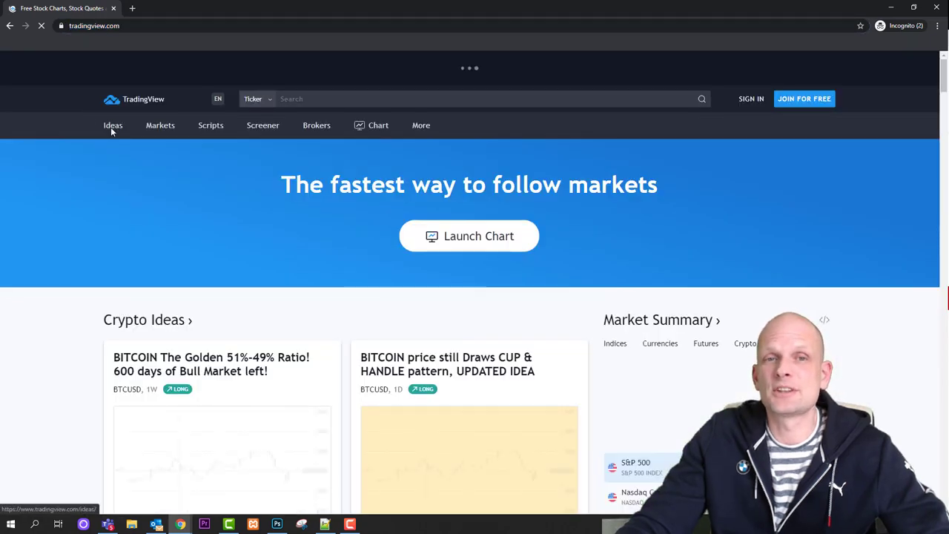
Step: Open the trading Ideas page and review the cryptocurrency and currency market categories
click(112, 127)
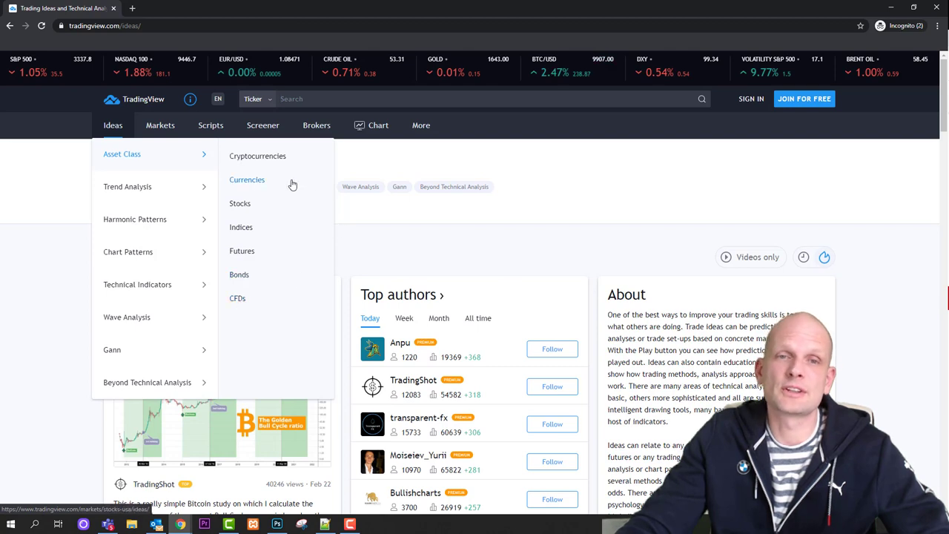
mouse_move(163, 131)
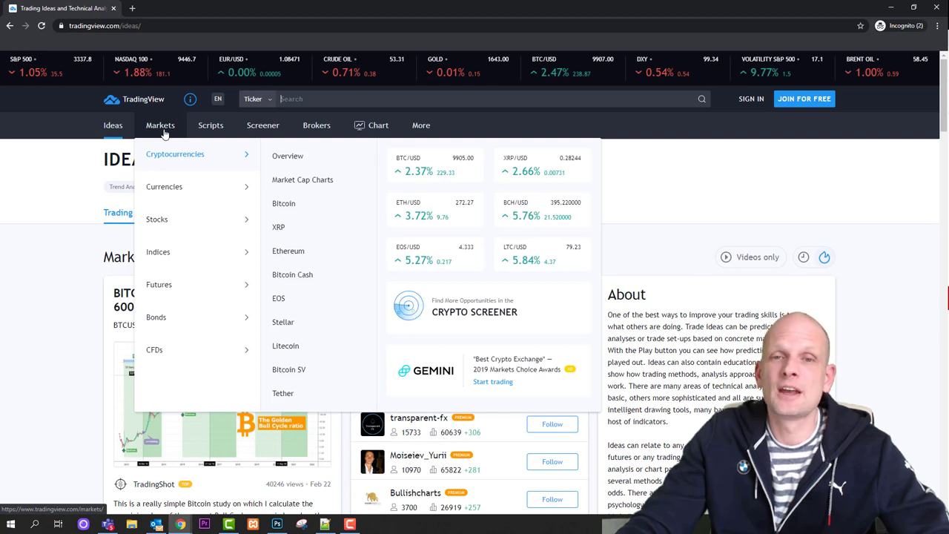
mouse_move(172, 185)
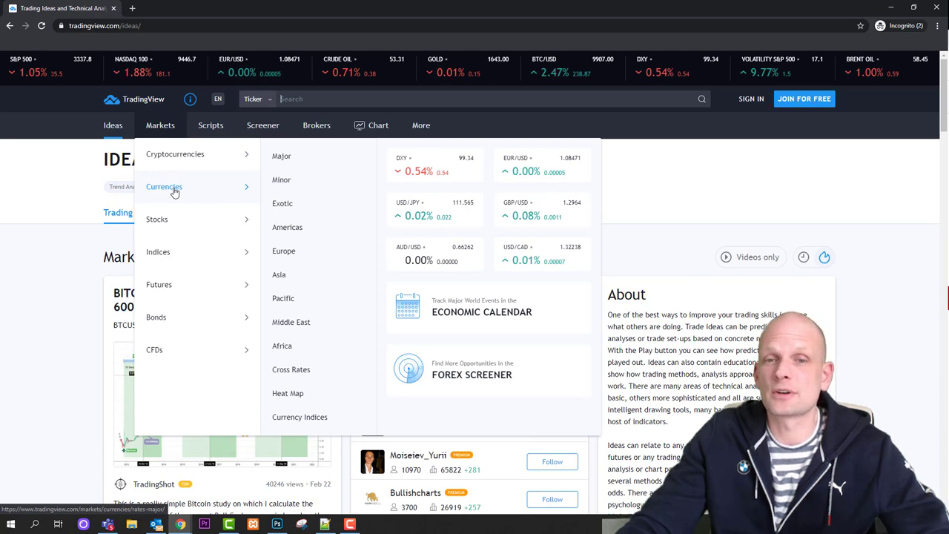
Step: Open the Top Gainers list for US stocks and look through the ranked stocks
mouse_move(174, 222)
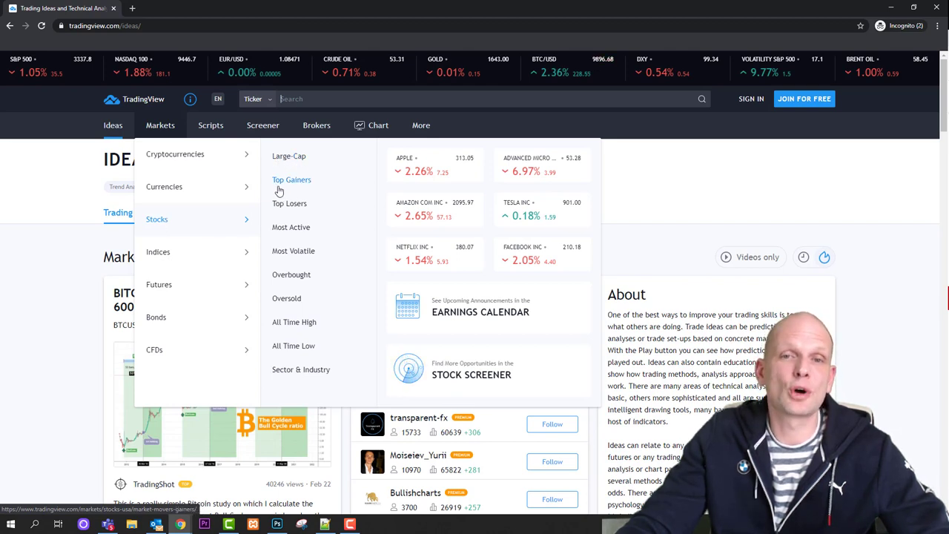
click(298, 182)
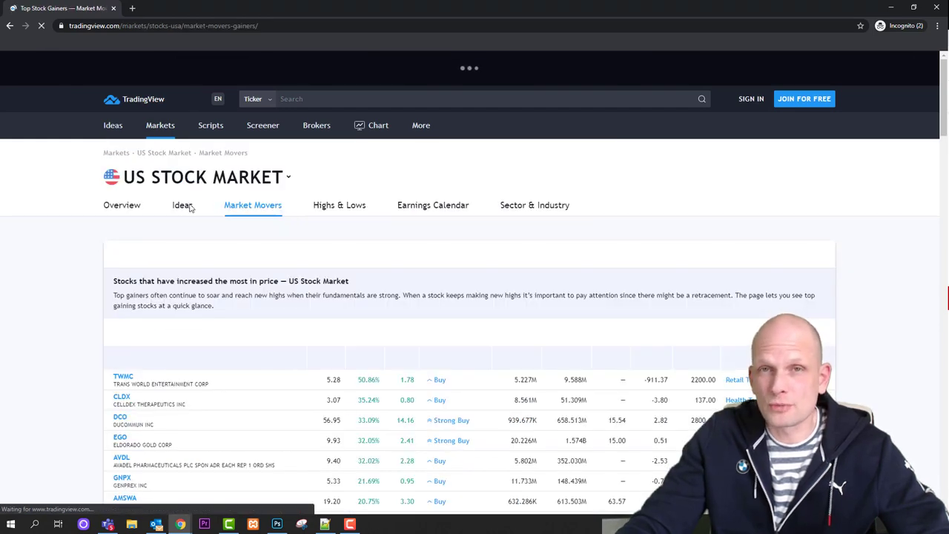
scroll(84, 273, down, 1)
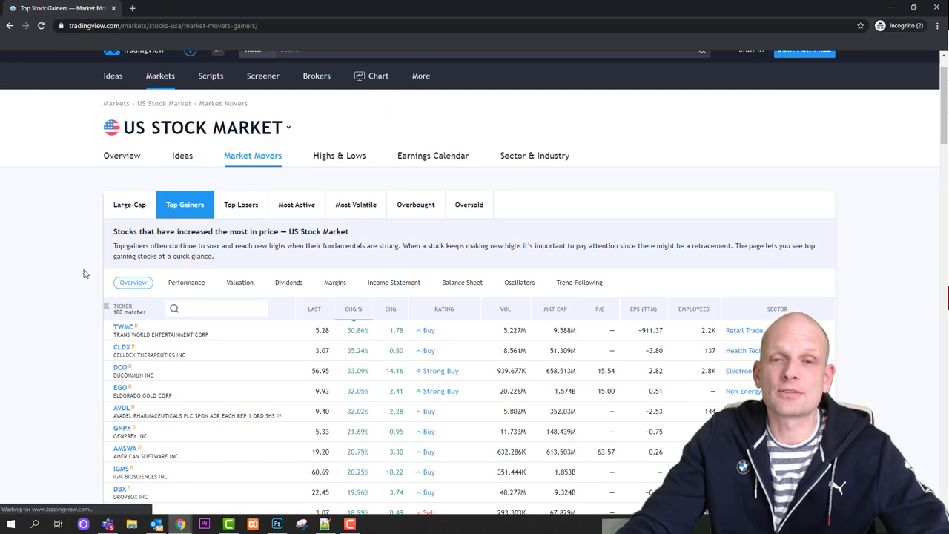
scroll(84, 274, down, 2)
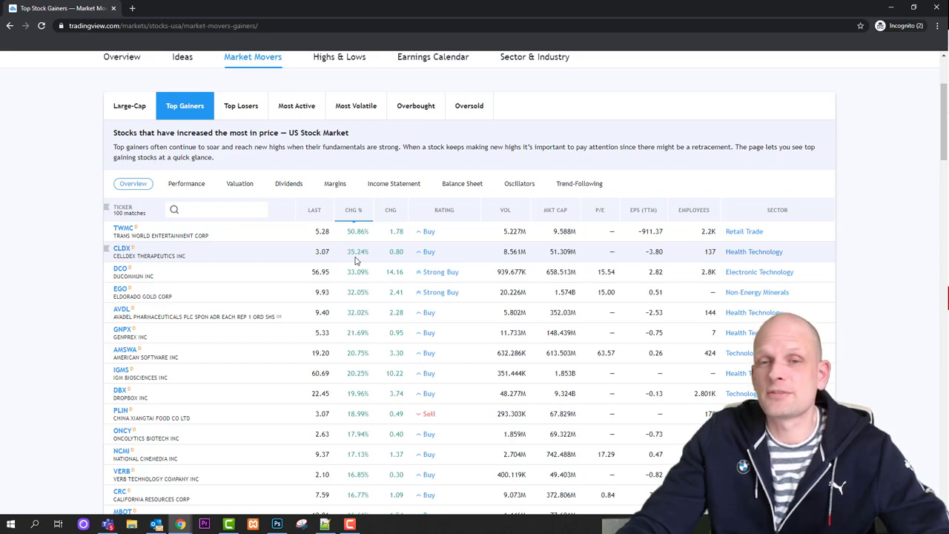
scroll(355, 260, down, 10)
scroll(355, 264, up, 3)
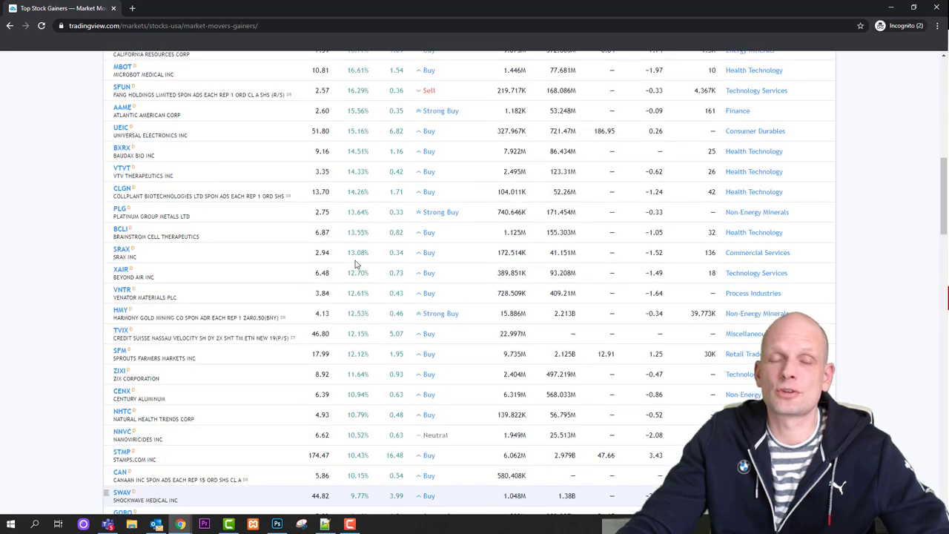
scroll(355, 264, up, 10)
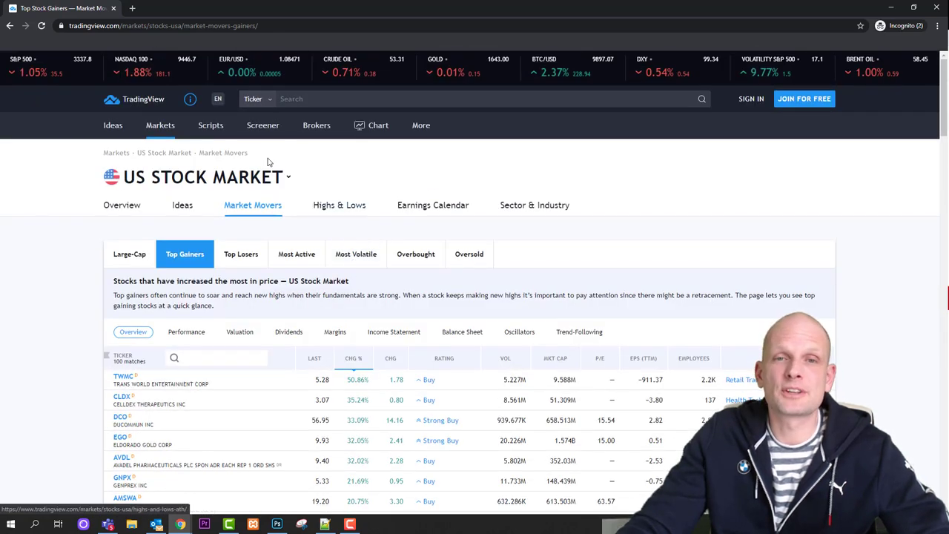
mouse_move(208, 130)
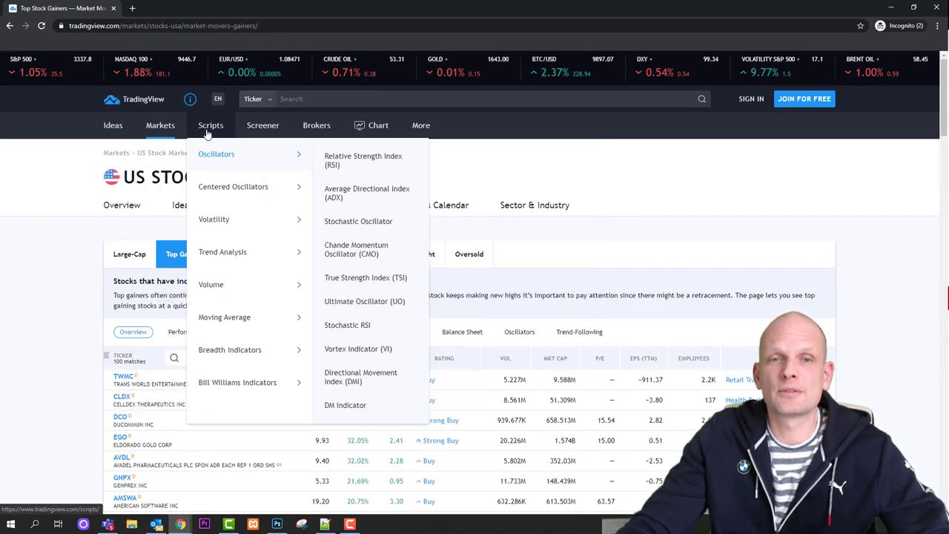
mouse_move(168, 130)
mouse_move(169, 220)
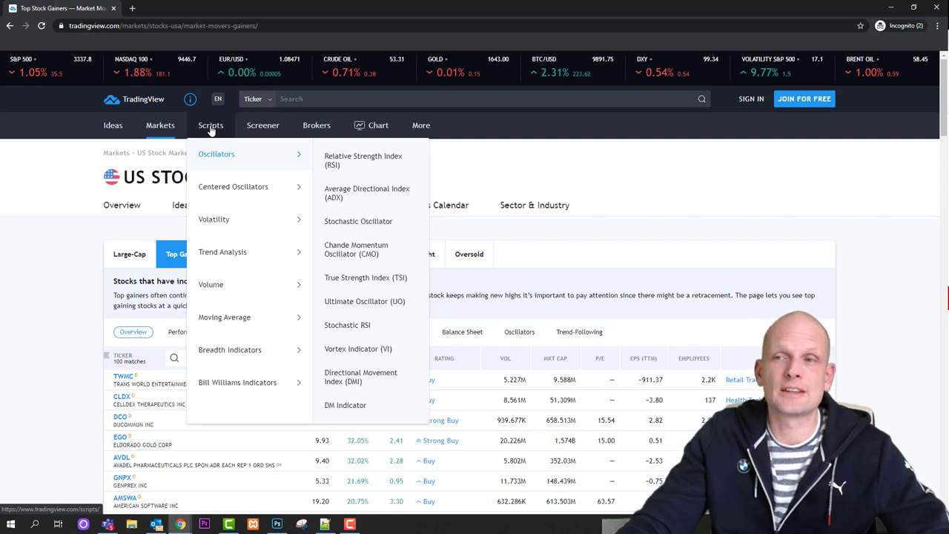
mouse_move(268, 129)
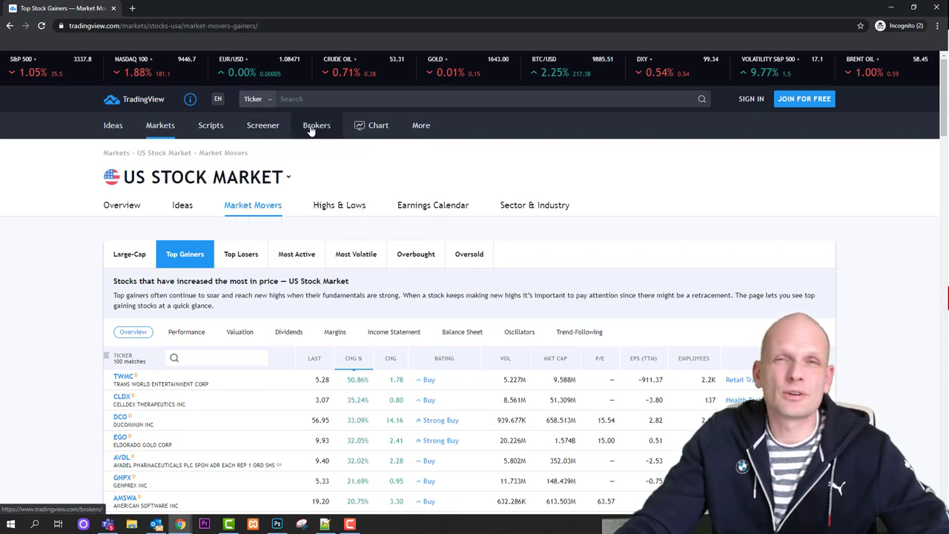
Step: Open the Brokers page and look through the top brokers listed there
click(311, 130)
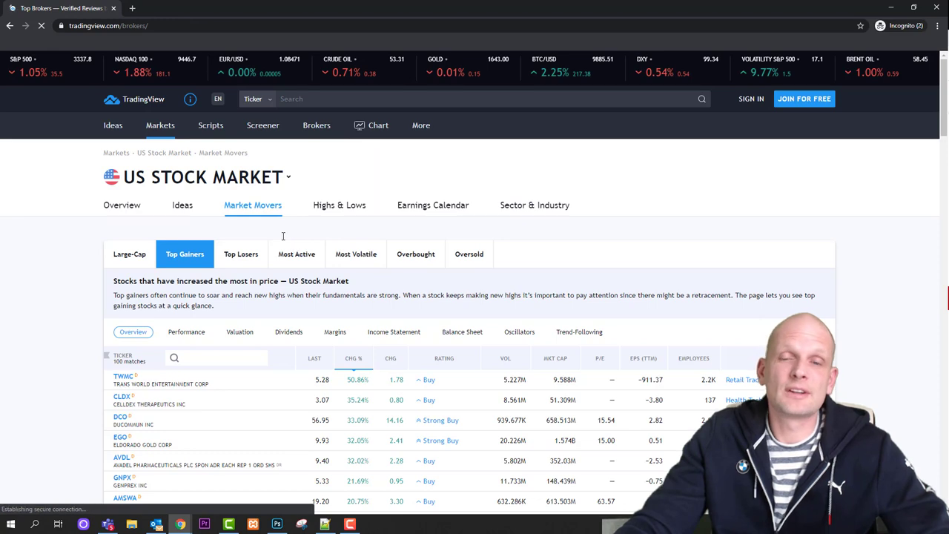
scroll(275, 286, down, 3)
scroll(268, 295, up, 2)
scroll(269, 295, down, 2)
scroll(267, 297, up, 3)
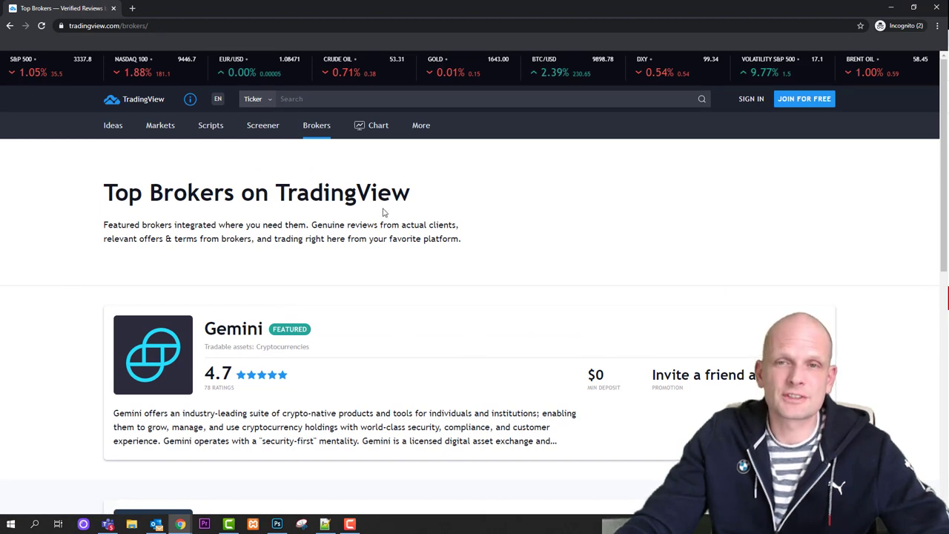
Step: Switch to the signed-in TradingView window and open the settings of the account's own profile
click(374, 126)
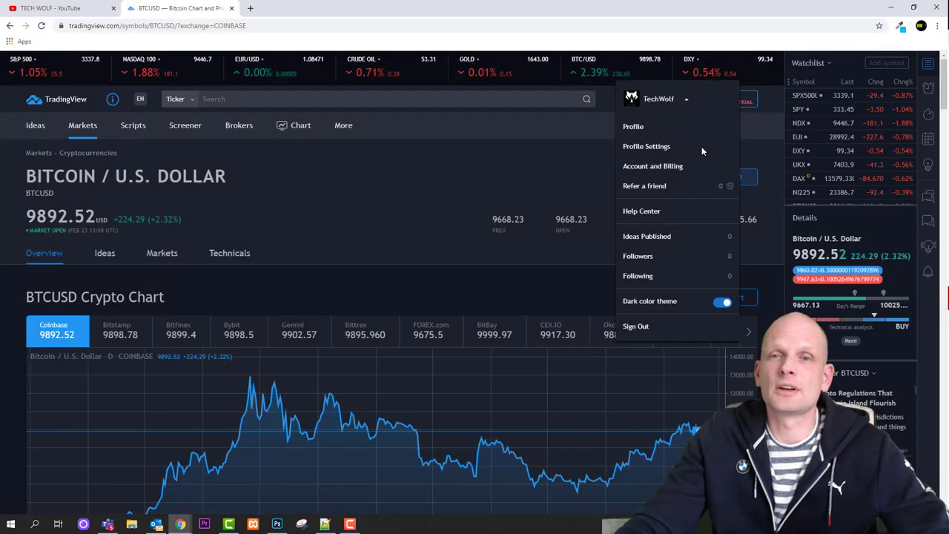
click(633, 127)
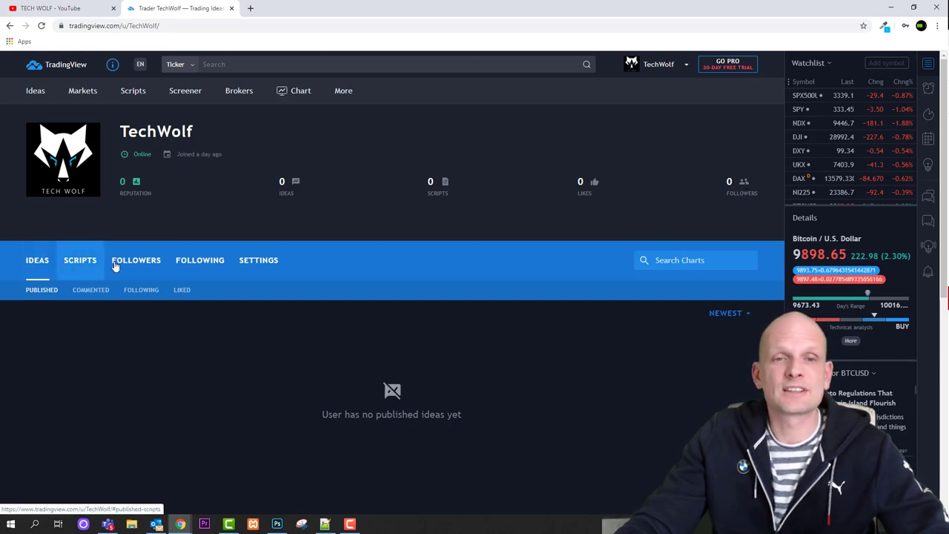
click(259, 263)
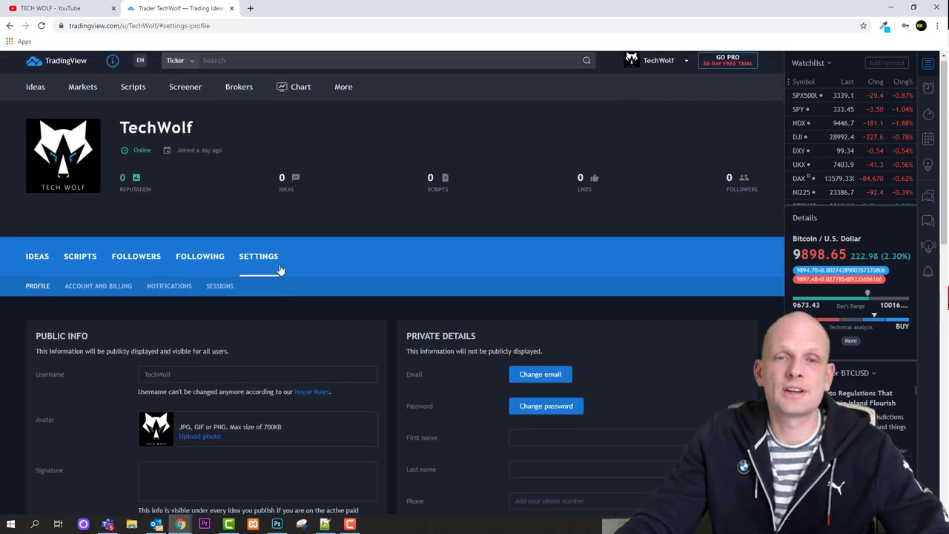
Step: Review the public info and private details fields in the profile settings, including the website address
scroll(252, 278, down, 3)
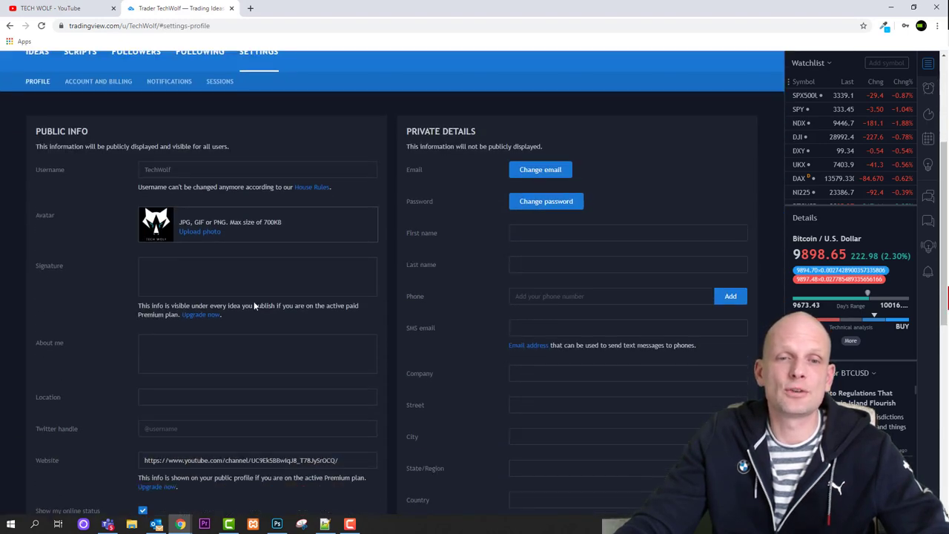
scroll(269, 303, down, 2)
drag(144, 322, 363, 320)
scroll(226, 255, up, 2)
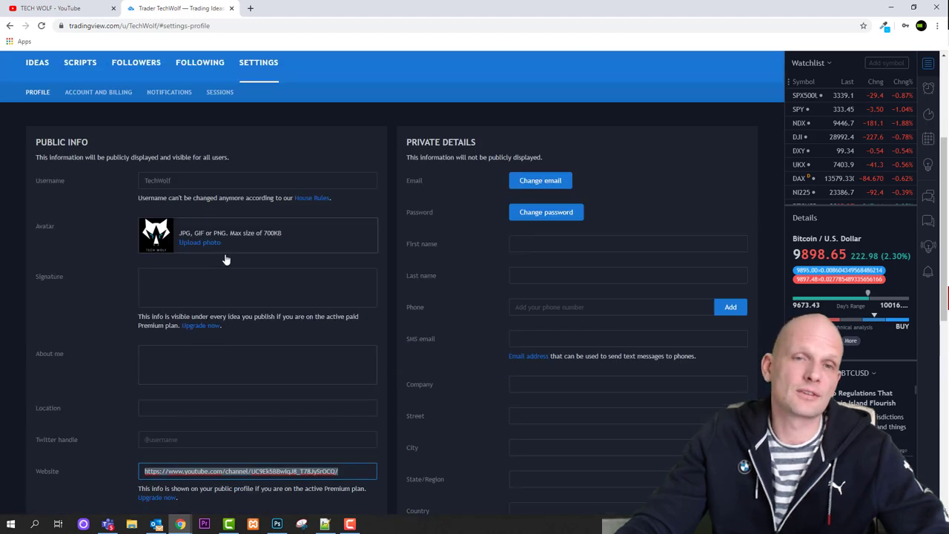
scroll(227, 295, up, 3)
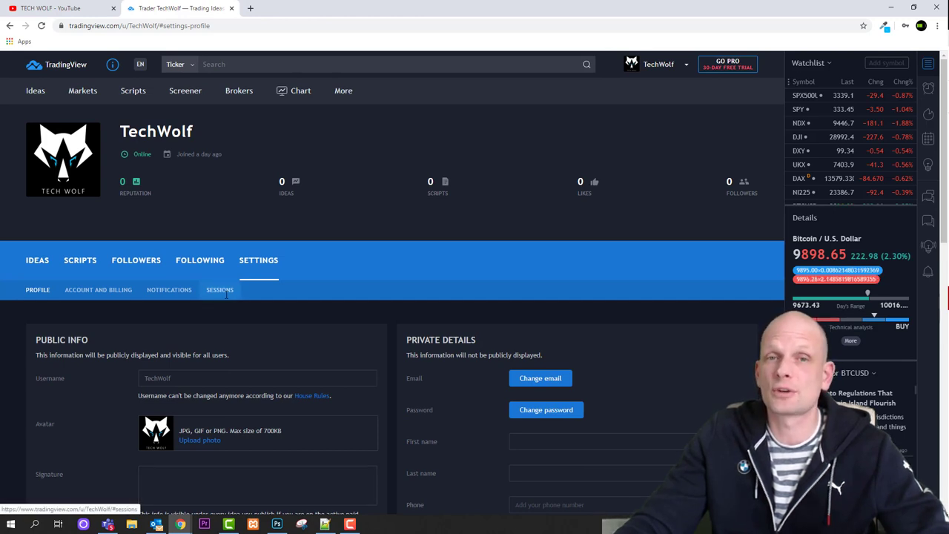
Step: Return to the TradingView home page, search for BTC USD and open the BTC/USD symbol from Coinbase
click(58, 75)
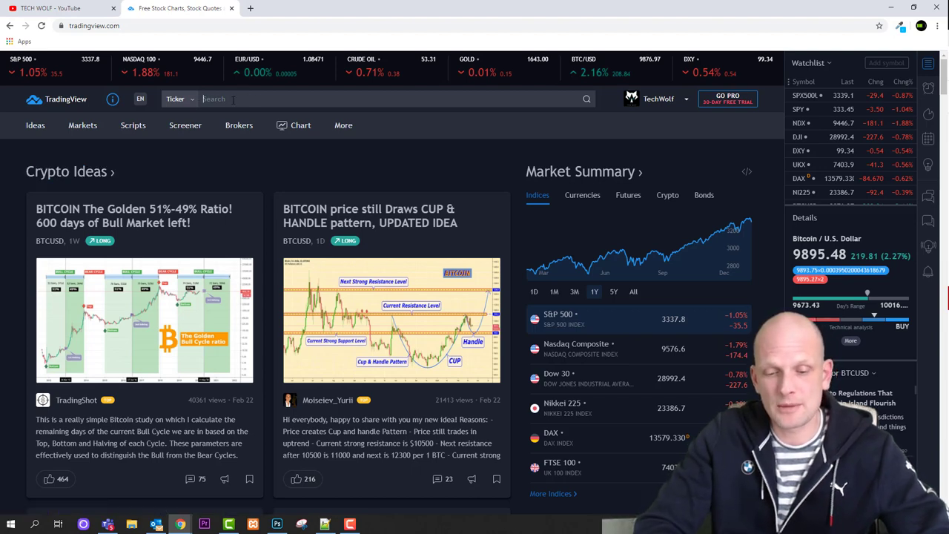
text(BTC USD)
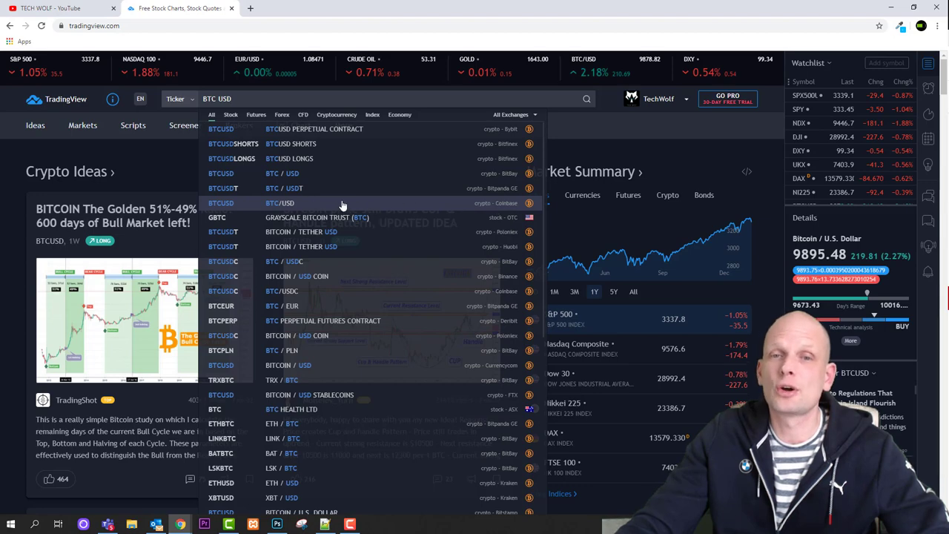
click(279, 204)
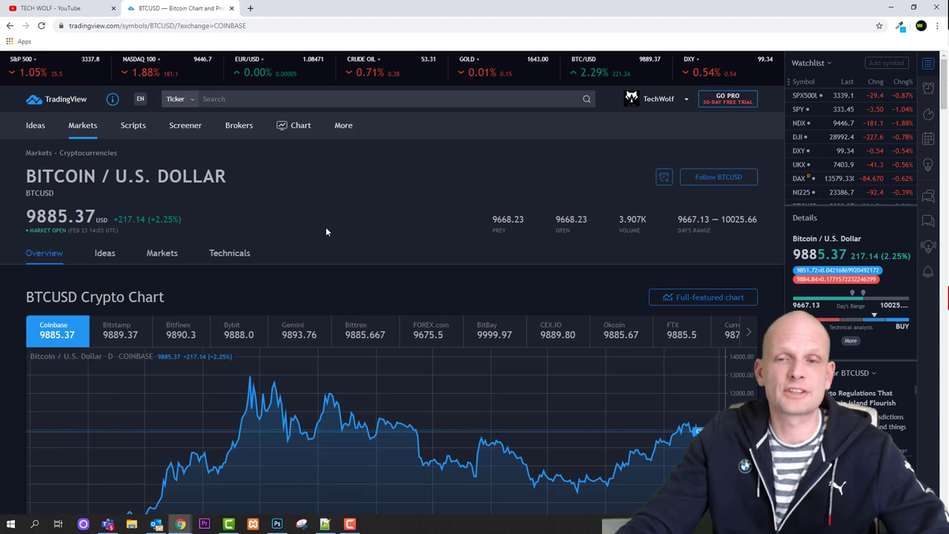
Step: Look over the Bitcoin / U.S. Dollar overview page and open its full-featured chart
scroll(331, 240, down, 3)
scroll(330, 245, up, 1)
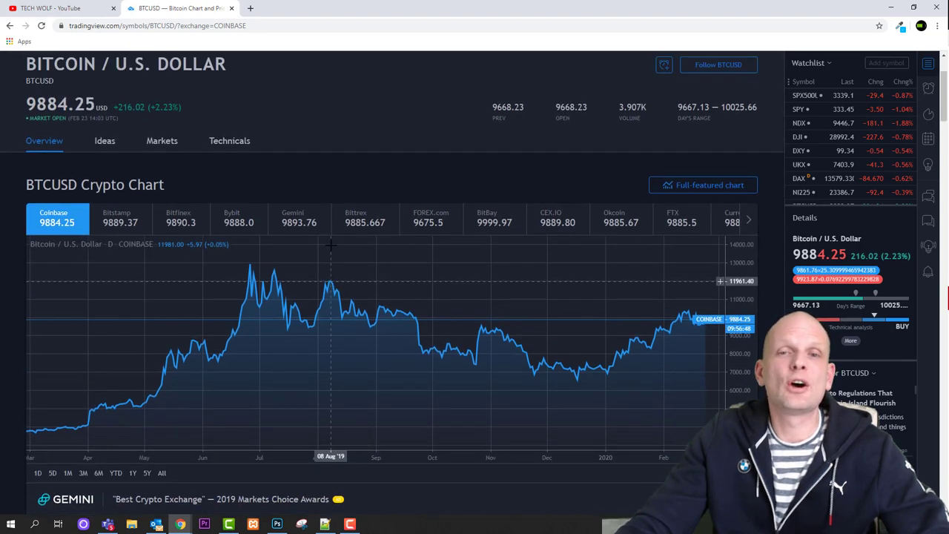
scroll(297, 274, up, 2)
scroll(314, 334, down, 2)
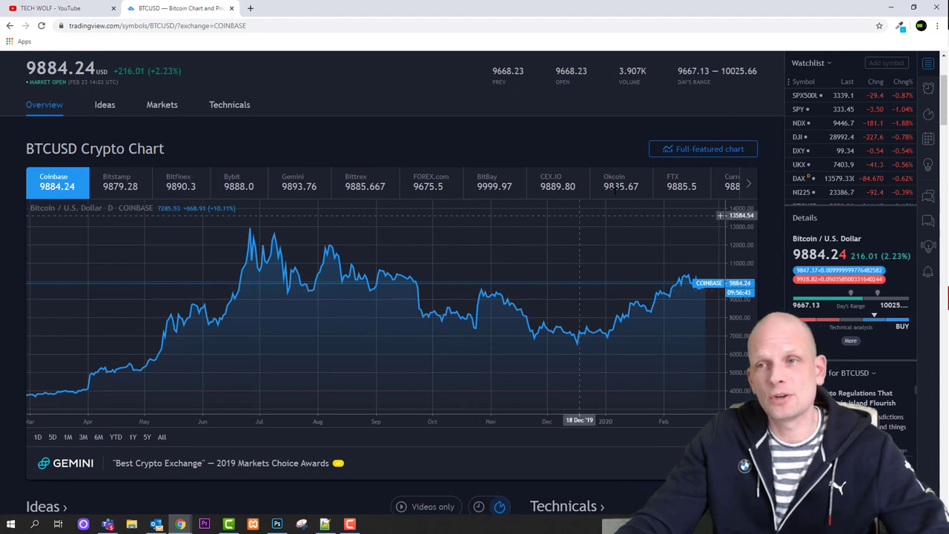
click(738, 150)
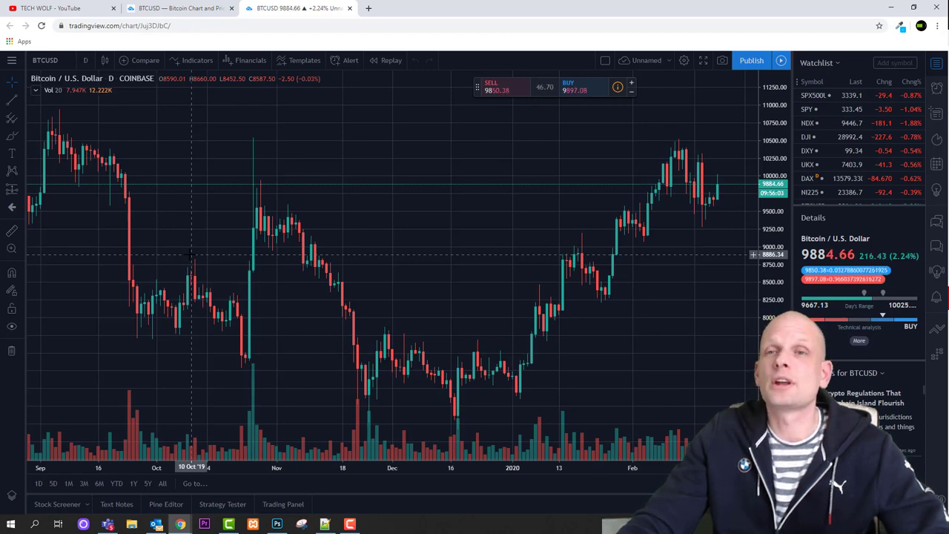
Step: Set the BTCUSD chart's interval to 5 minutes
scroll(274, 270, up, 3)
scroll(274, 269, up, 2)
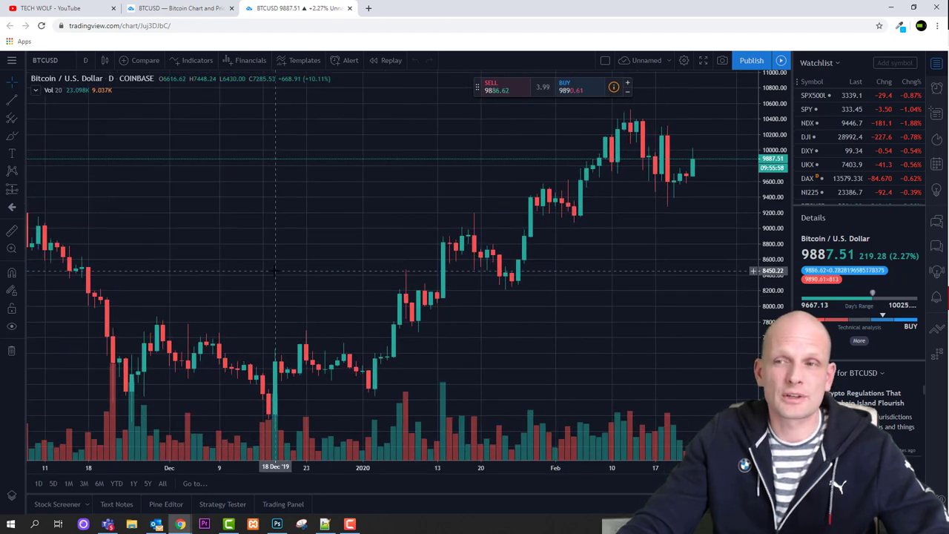
scroll(274, 270, up, 1)
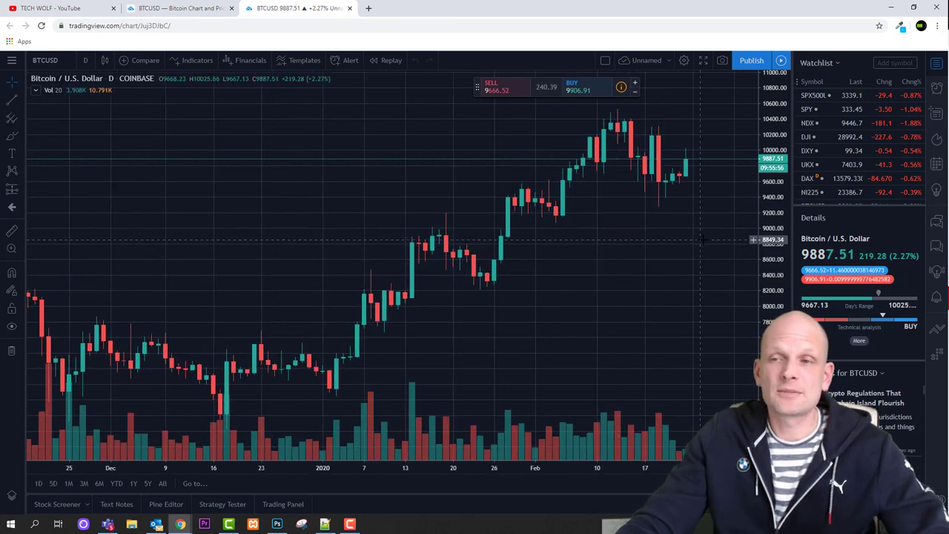
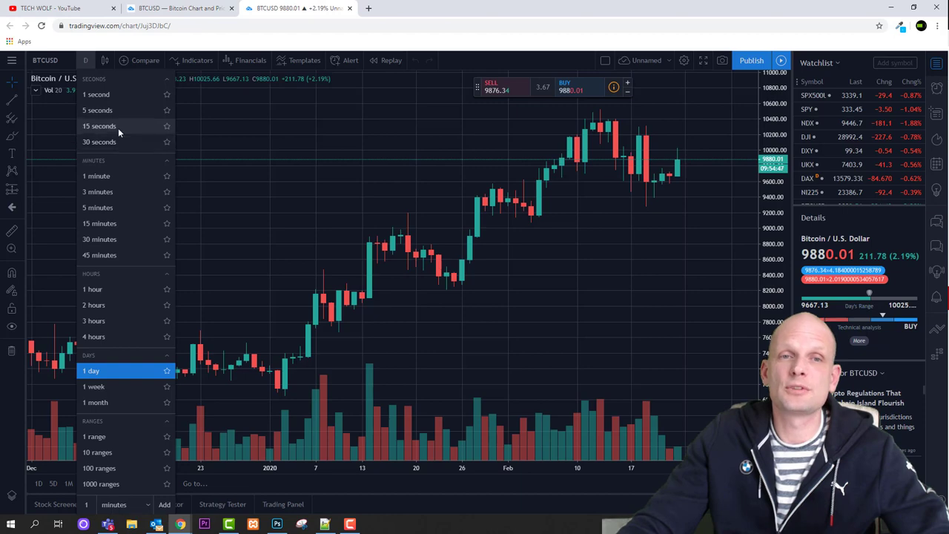
click(121, 211)
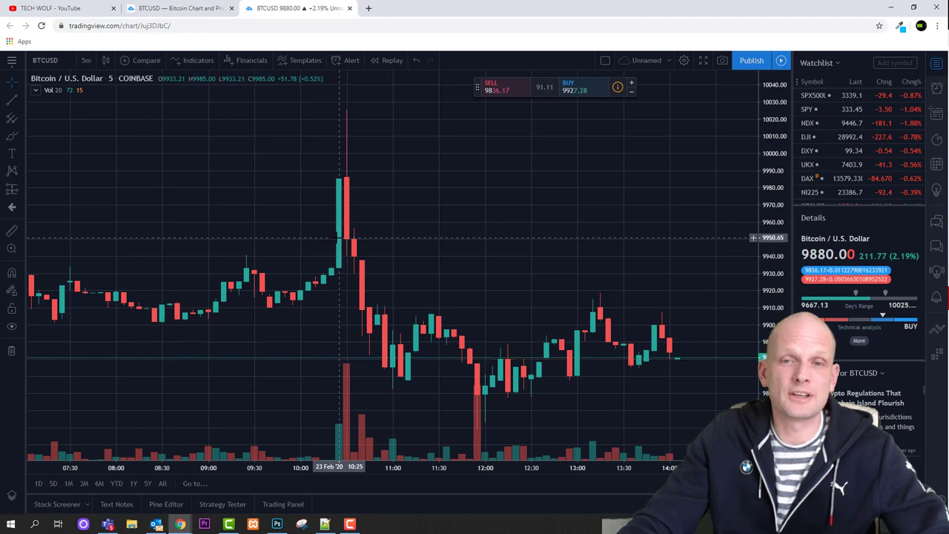
scroll(352, 166, down, 3)
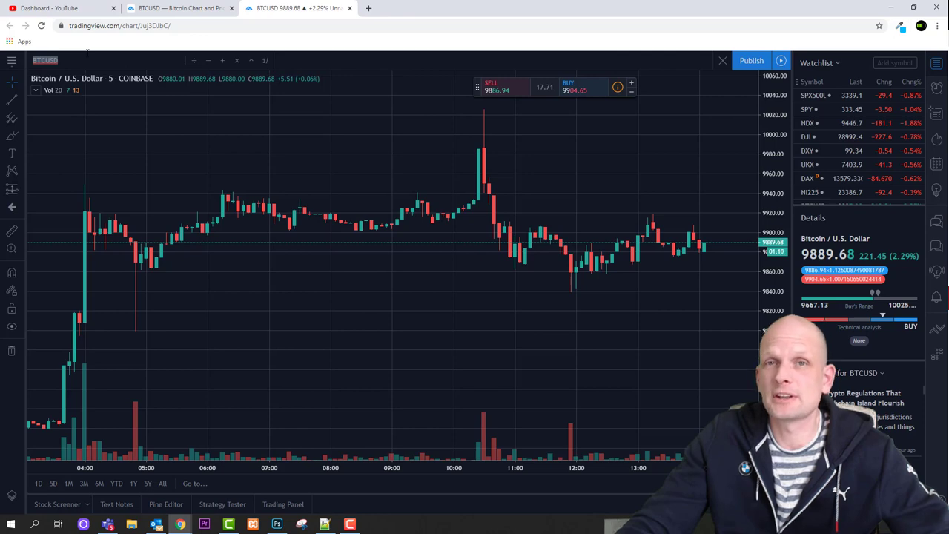
Step: Search for TESLA from the chart's symbol field and load the Tesla Inc (TSLA) stock chart
text(TE)
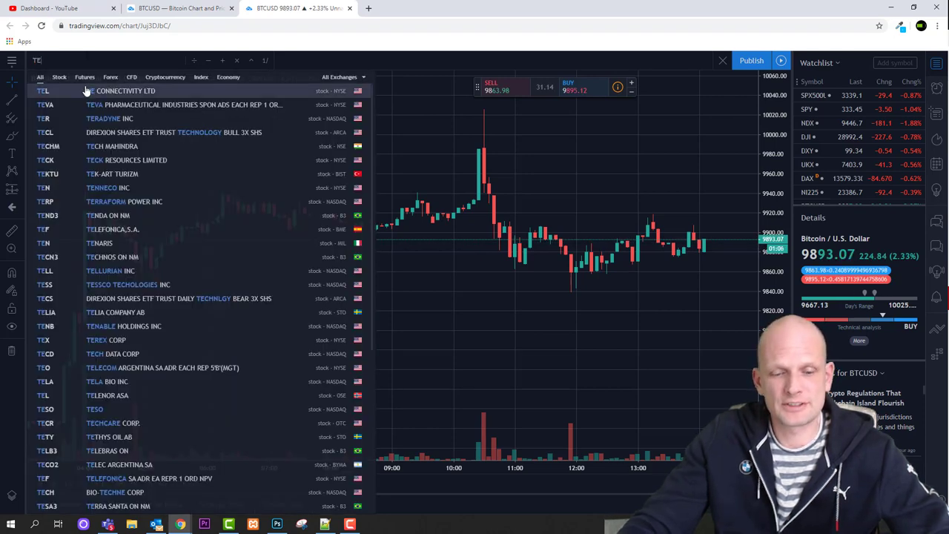
text(SLA)
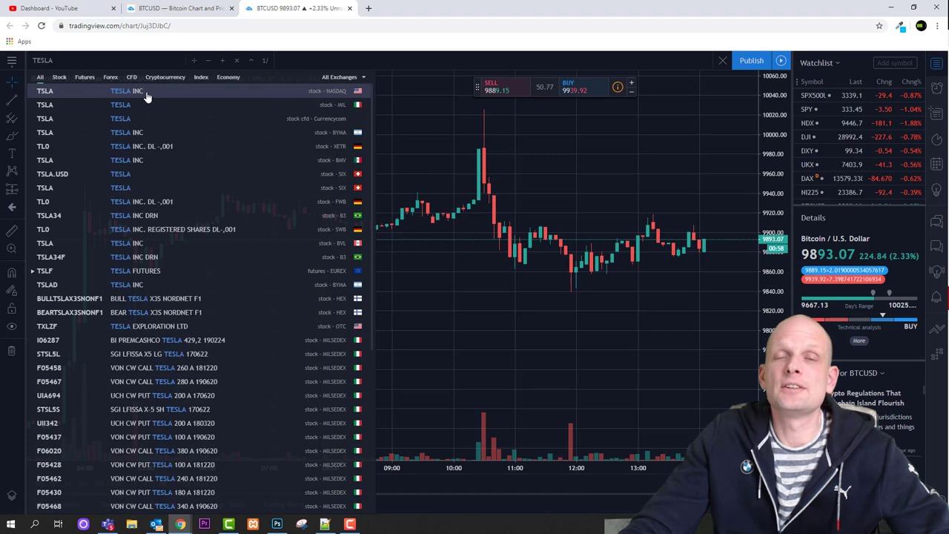
click(65, 99)
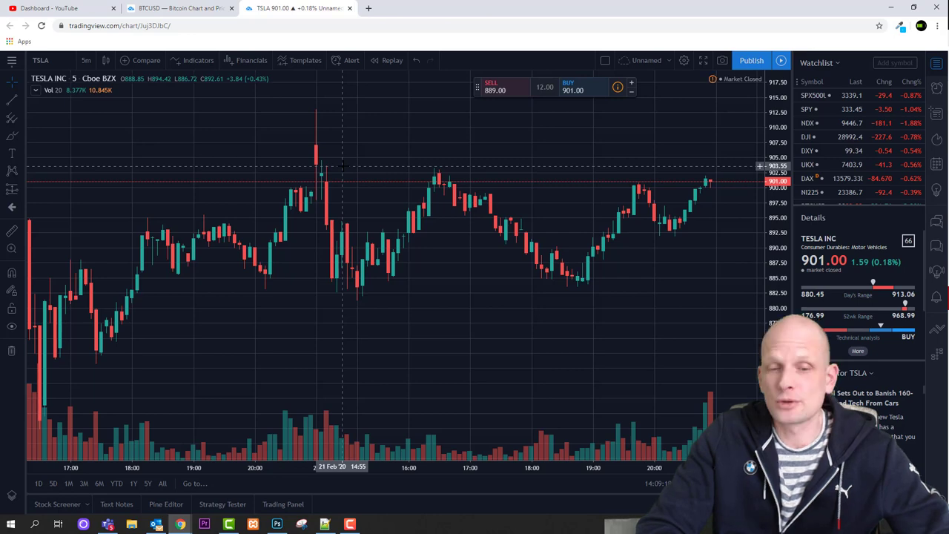
Step: Search for BTC USD from the chart and load the Coinbase BTC/USD symbol
text(B)
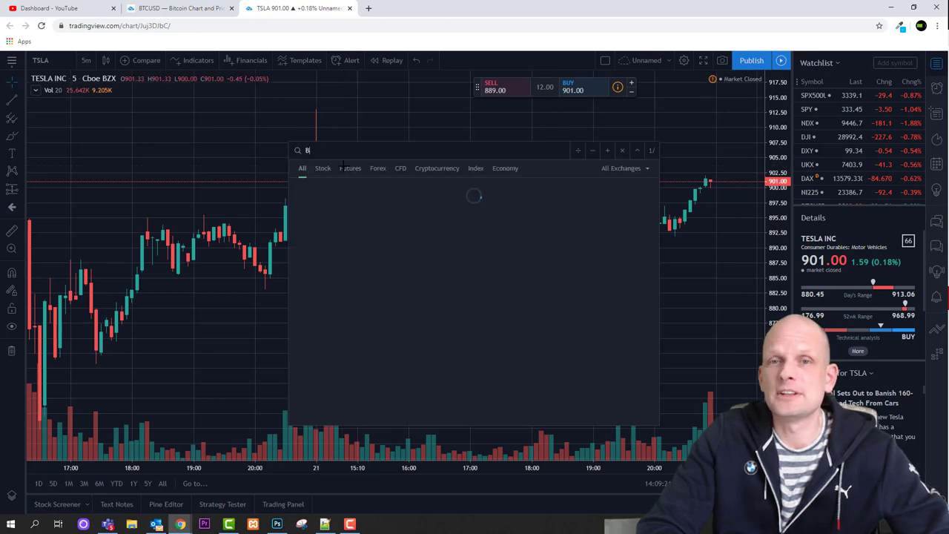
text(TC)
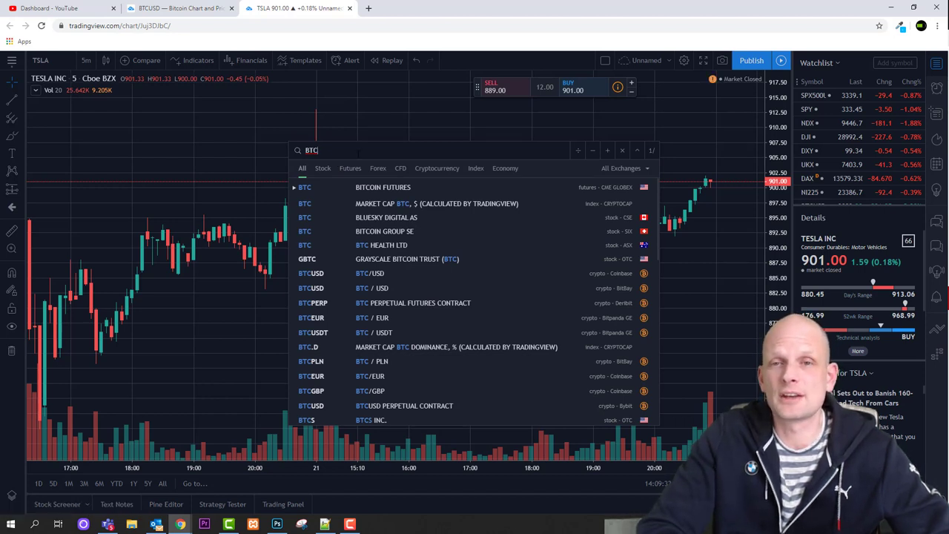
text(USD)
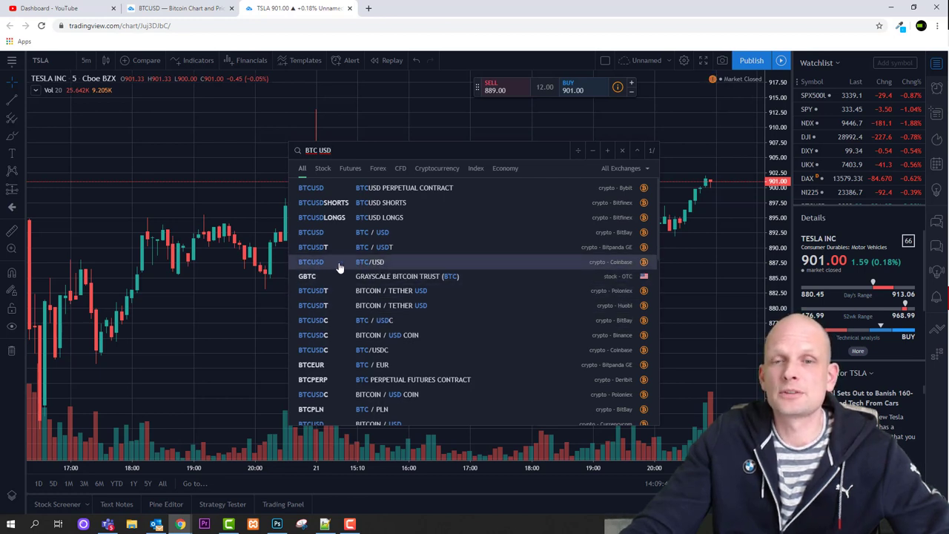
click(380, 264)
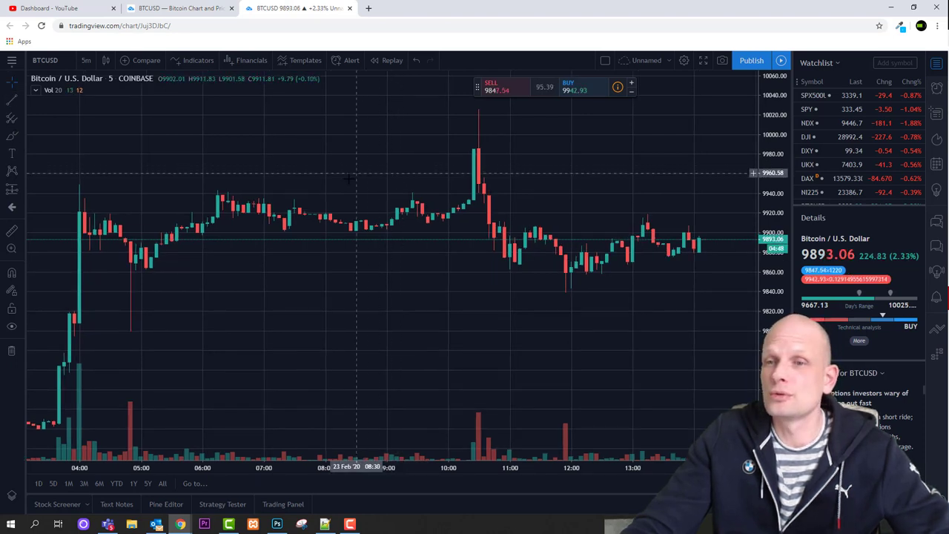
Step: Change the chart cursor to Arrow, and set it back to Cross
click(12, 87)
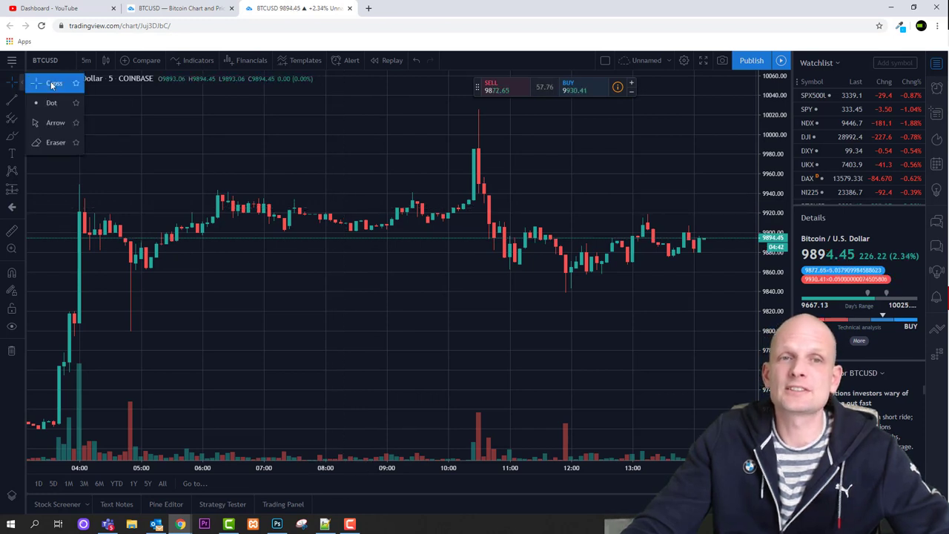
click(49, 123)
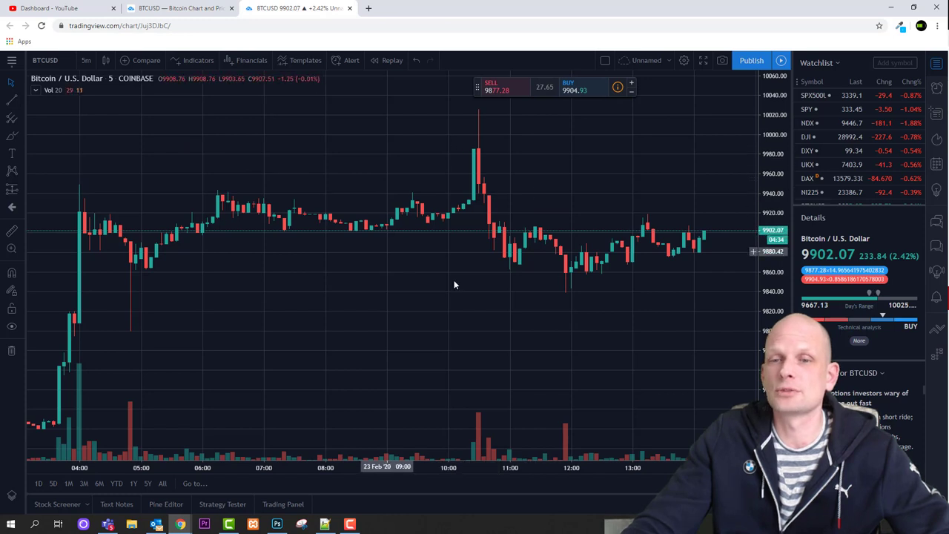
click(19, 82)
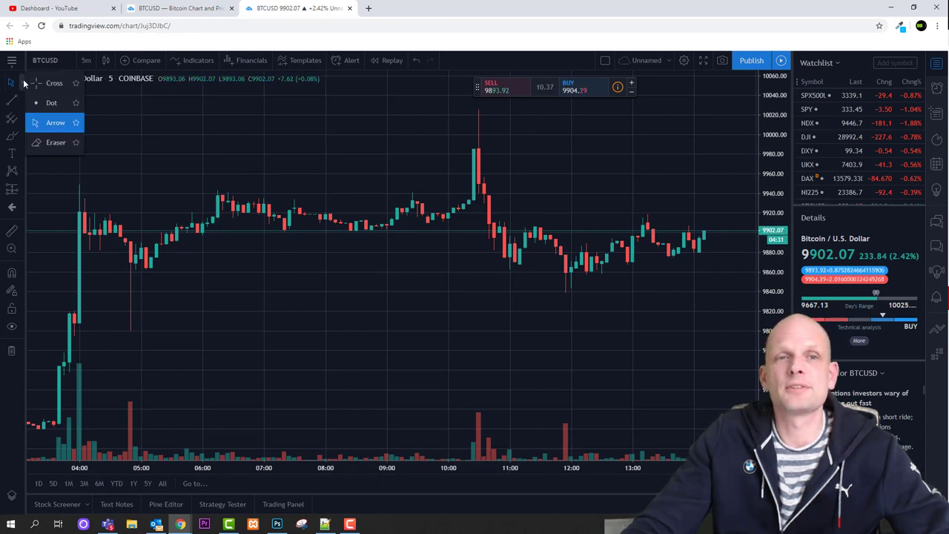
click(54, 83)
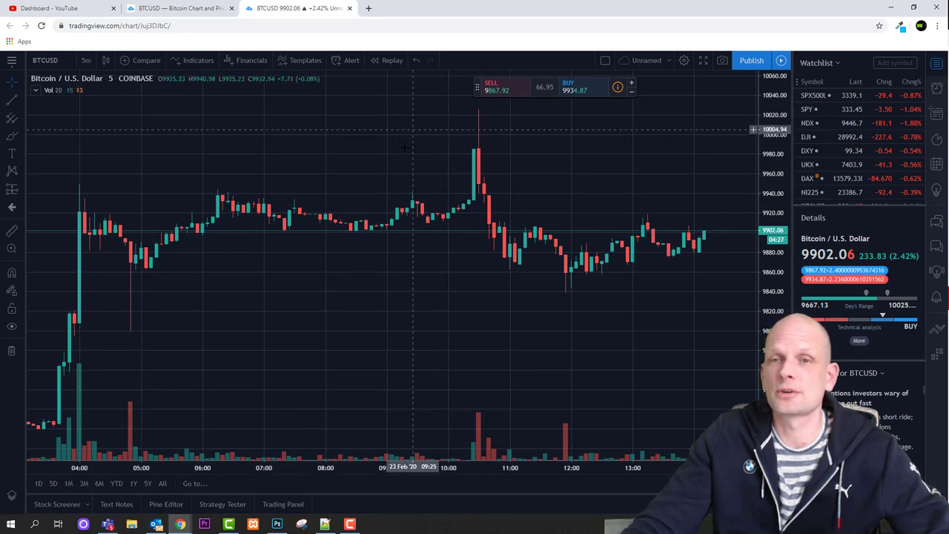
Step: Draw two horizontal lines on the BTCUSD chart, one at about 9860 and one at about 9985
click(14, 102)
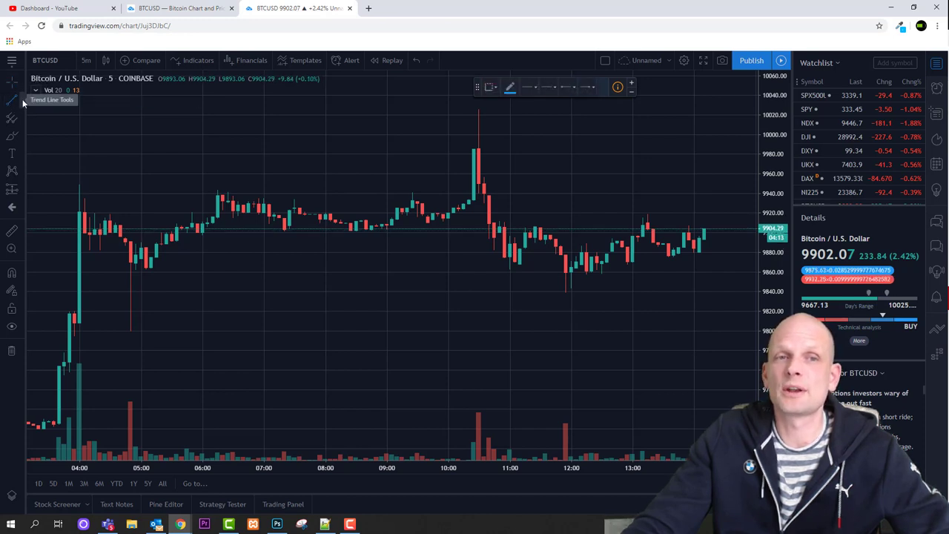
click(22, 100)
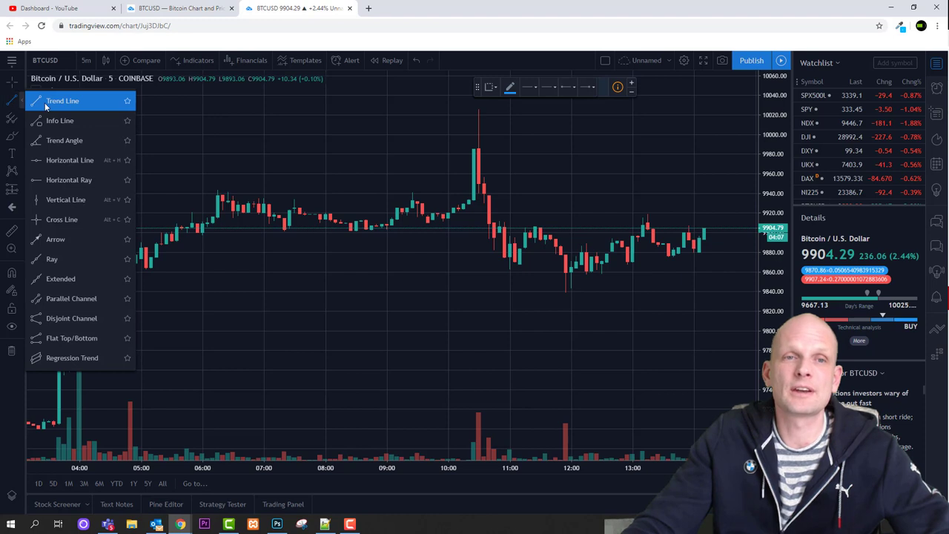
click(57, 158)
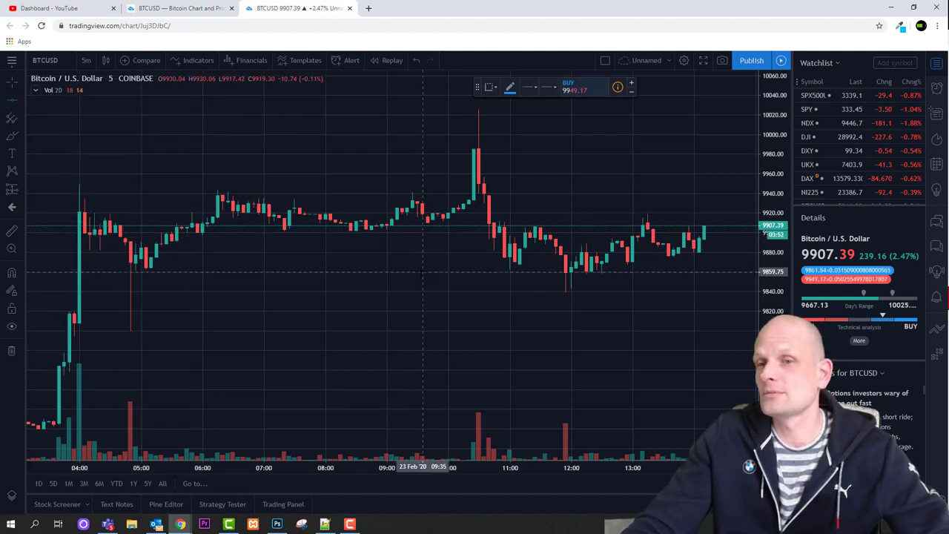
click(392, 272)
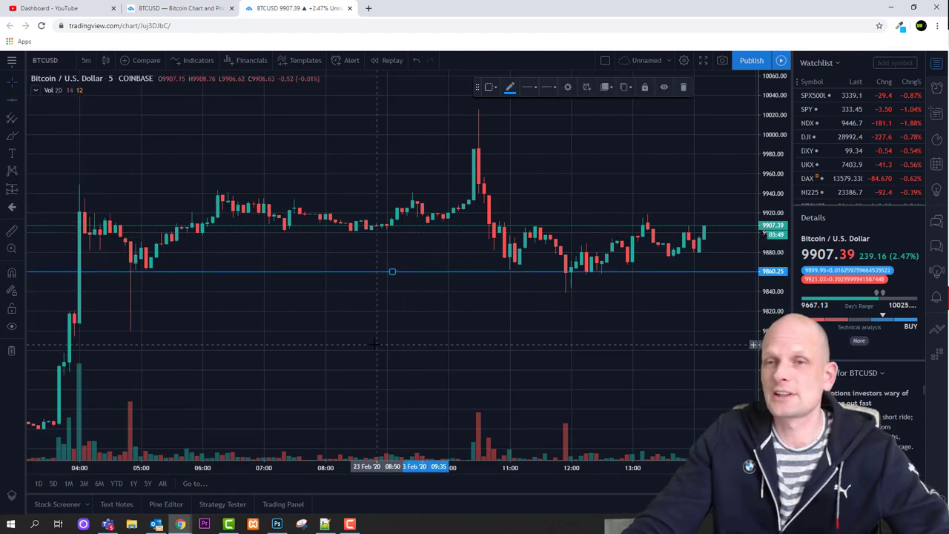
click(403, 148)
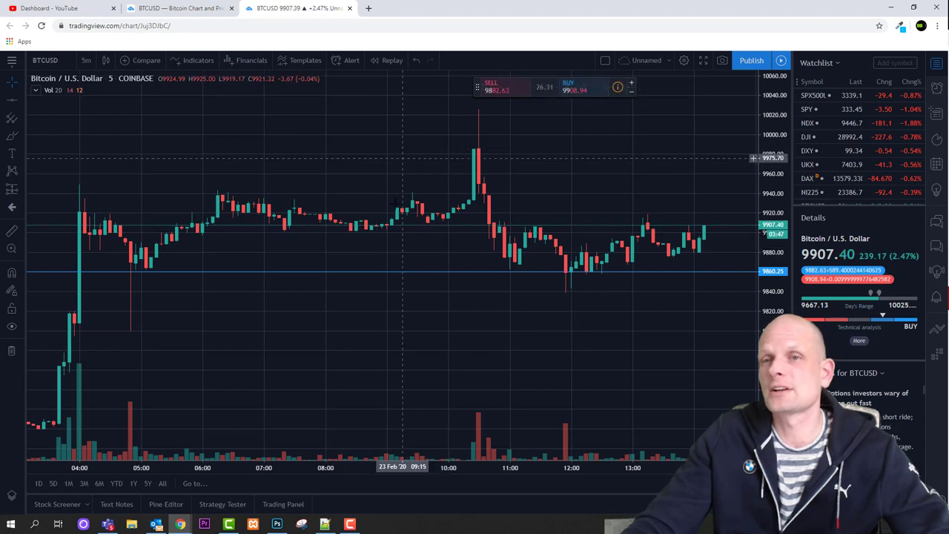
click(15, 101)
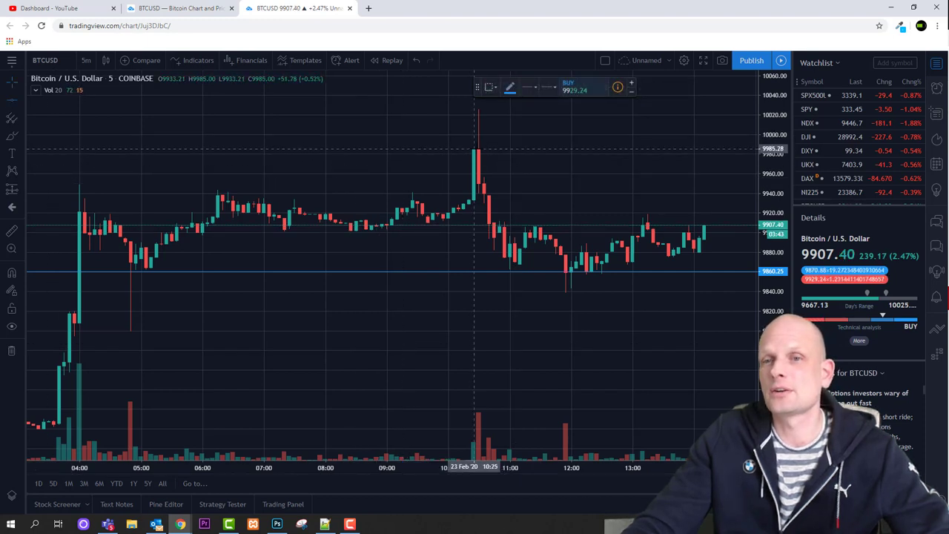
click(475, 149)
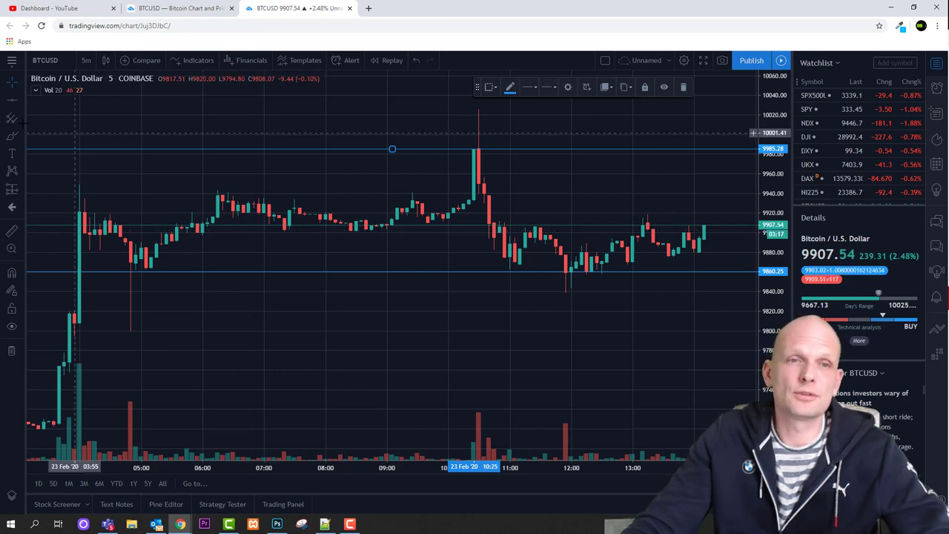
Step: Draw a falling trend line from about 9947 at 03:50 to about 9822 at 06:50 on 23 Feb
click(21, 100)
click(62, 101)
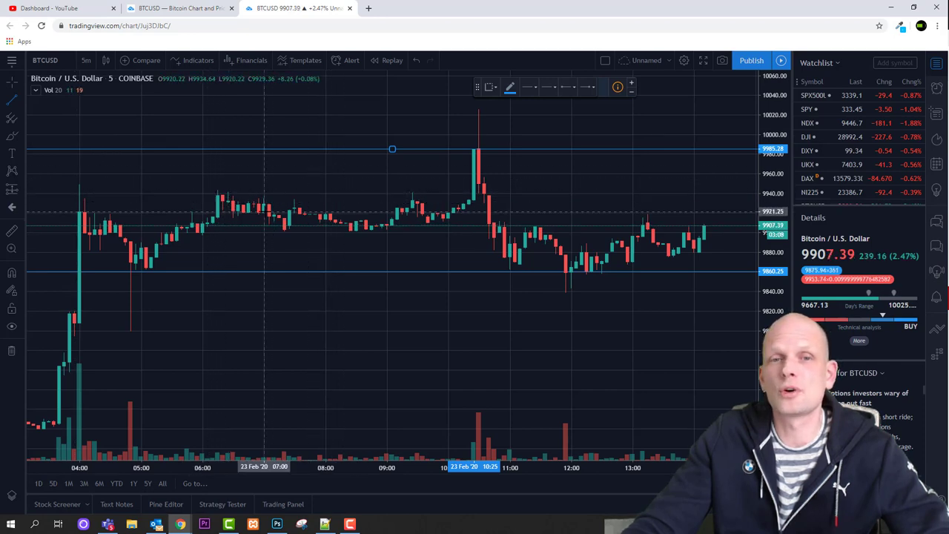
scroll(349, 315, down, 3)
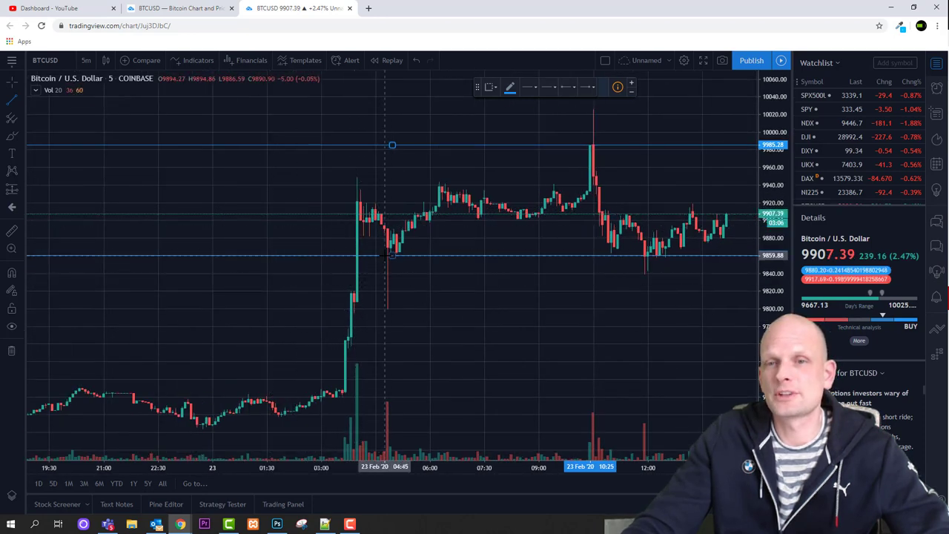
click(351, 180)
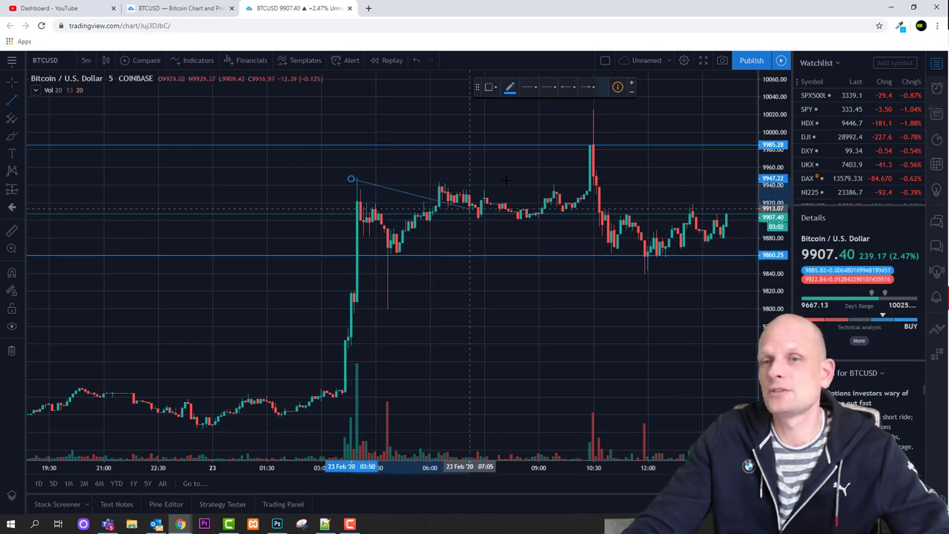
click(460, 288)
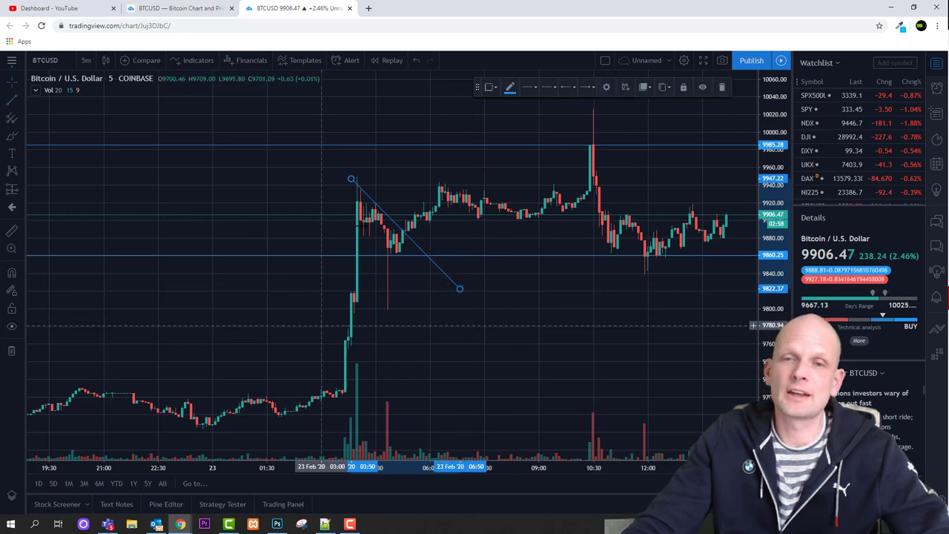
Step: Draw a second trend line from the first one's start at about 9948 down to about 9813 at 03:00 on 23 Feb
click(11, 98)
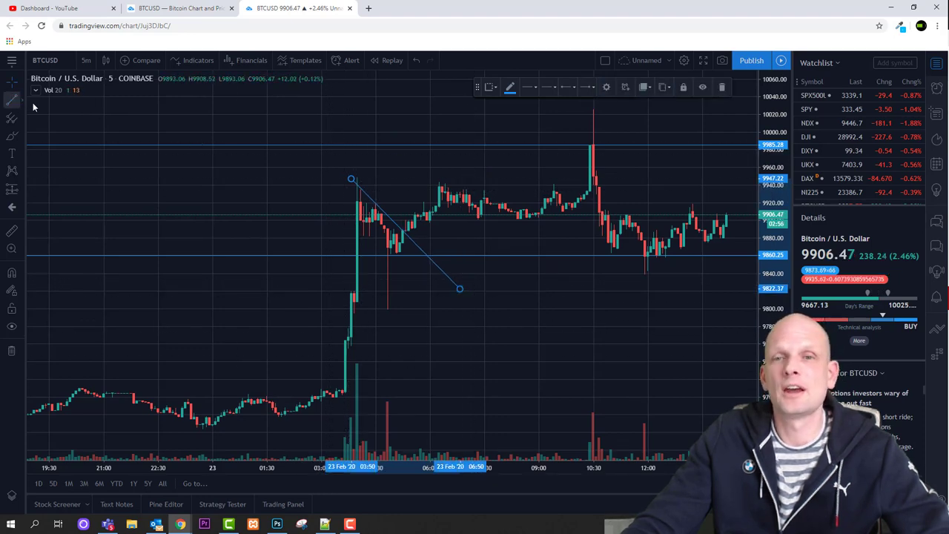
click(351, 180)
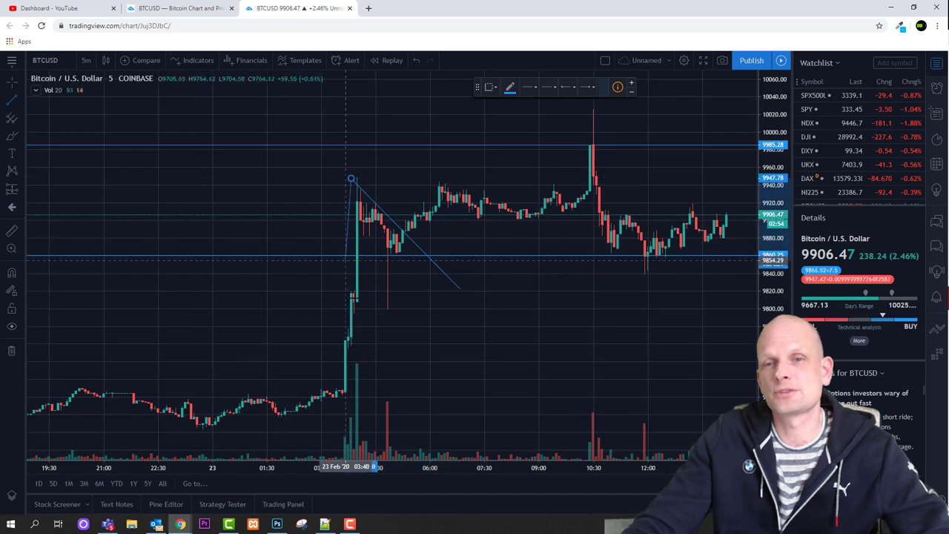
click(320, 297)
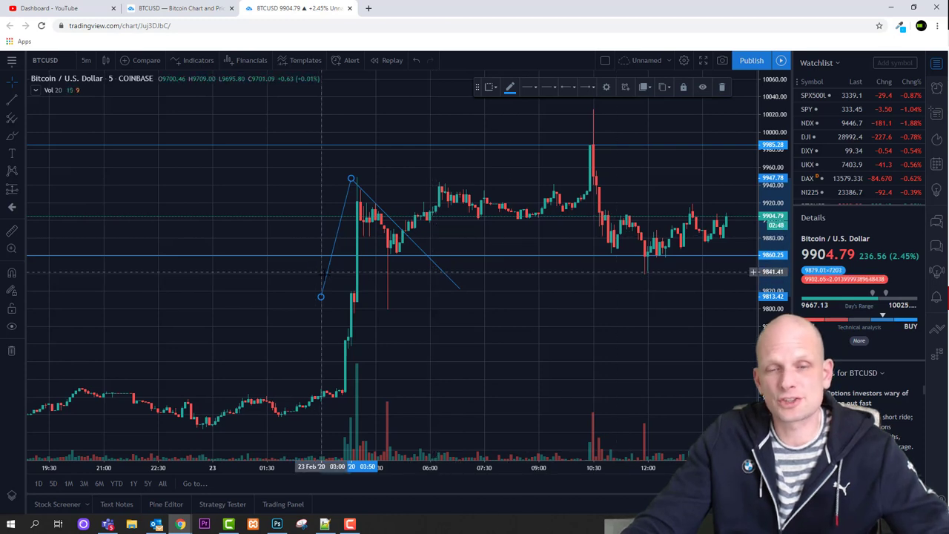
Step: Undo the line drawings on the BTCUSD chart, clearing both trend lines and both horizontal lines
key(ctrl+z)
key(ctrl+z)
key(ctrl+z)
key(ctrl+z)
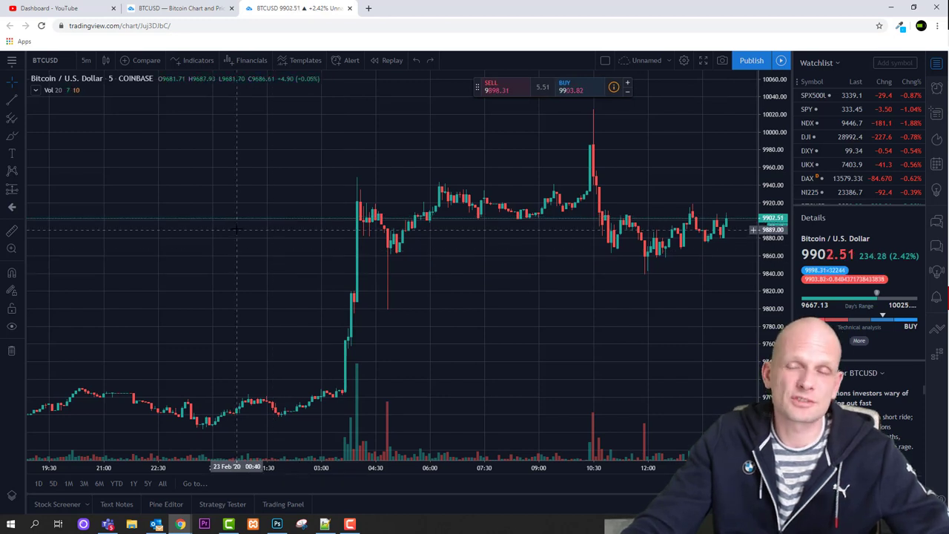
Step: Draw a Fib Retracement from about 9953 at 03:15 on 23 Feb down to about 9751 beyond the latest candle, and delete it
click(21, 118)
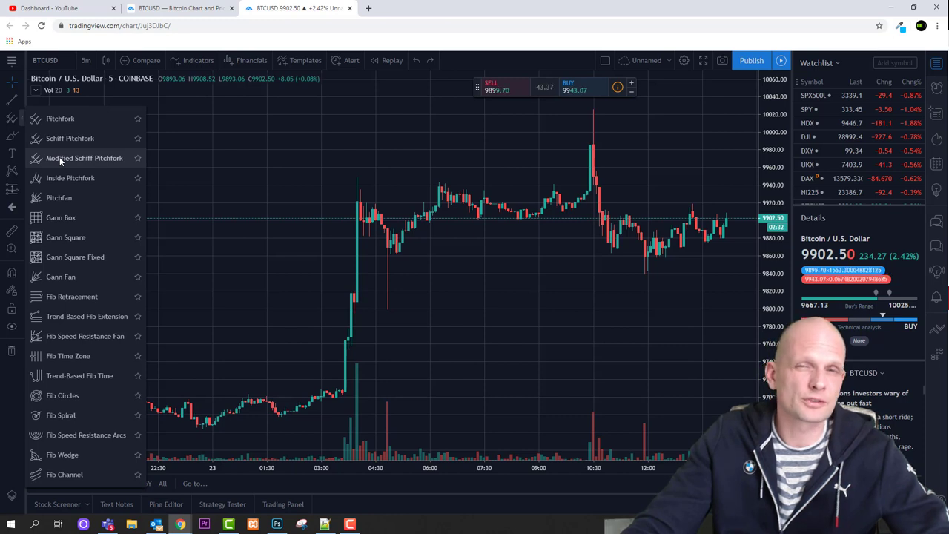
click(65, 296)
click(330, 172)
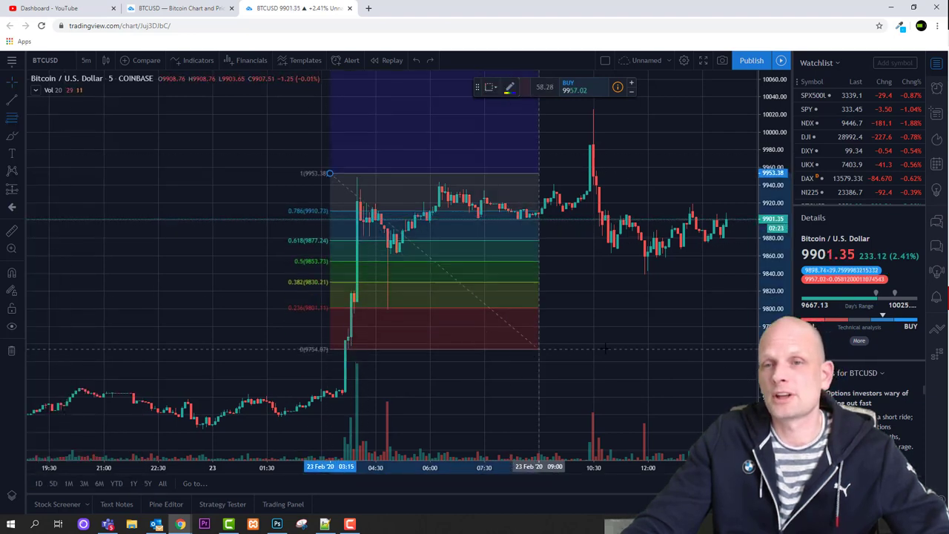
click(726, 348)
mouse_move(727, 348)
mouse_down()
mouse_move(201, 339)
mouse_move(752, 338)
mouse_move(752, 349)
mouse_move(738, 351)
mouse_up()
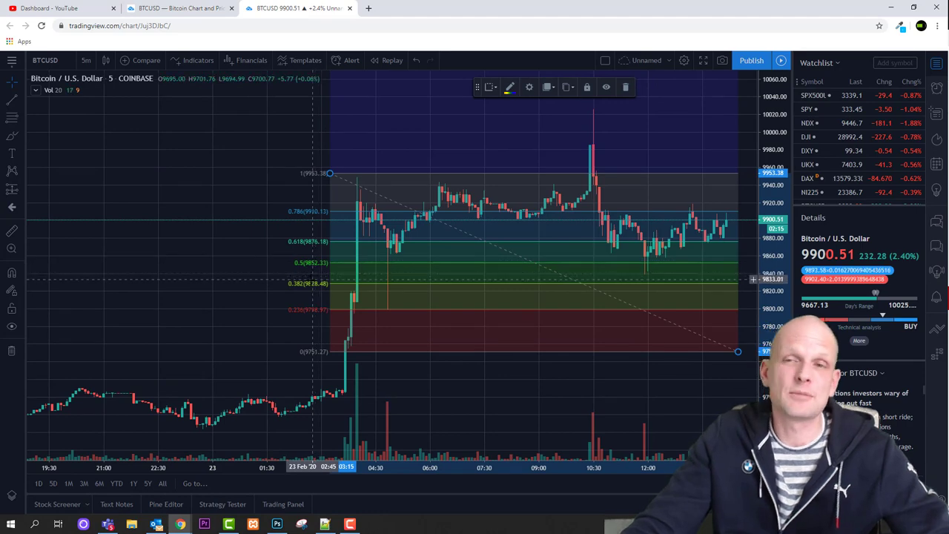
key(Delete)
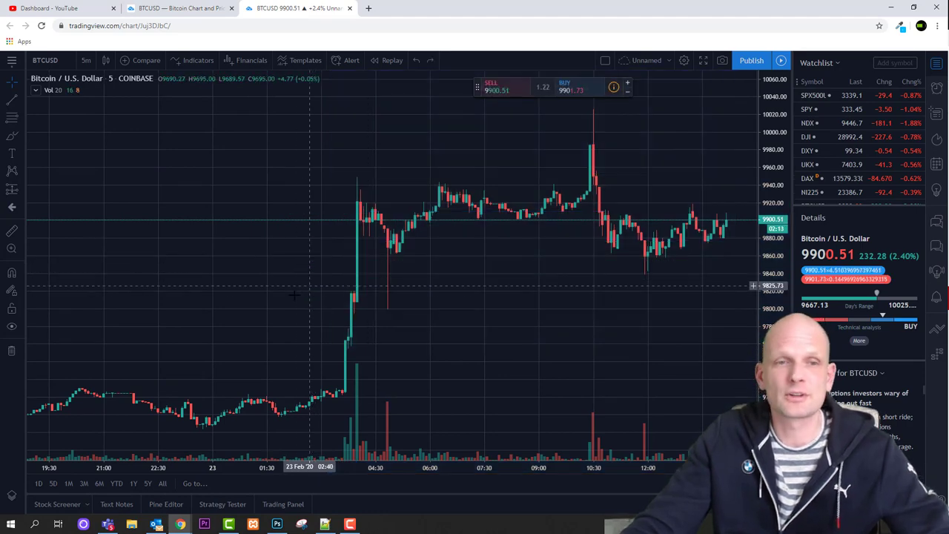
Step: Place an up arrow icon on the chart and move it directly beneath the long lower wick after the price spike
click(21, 207)
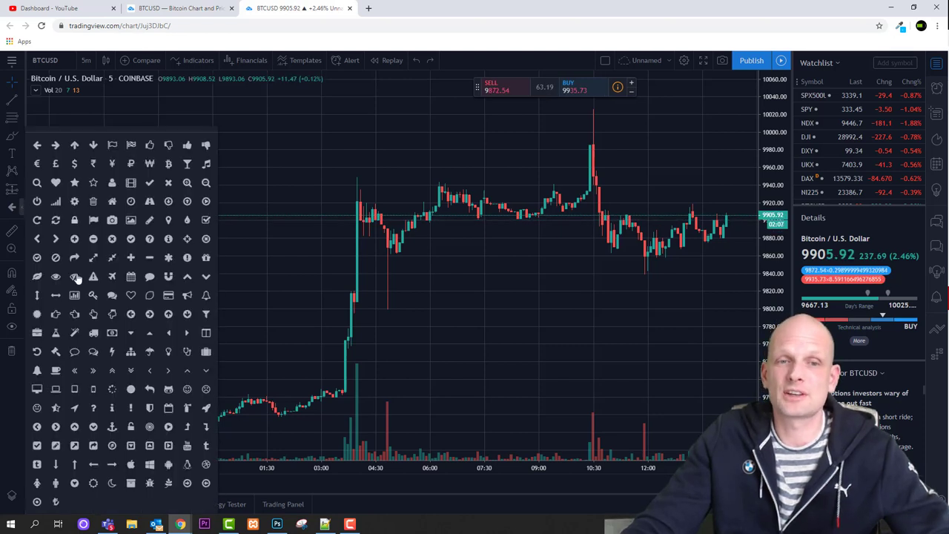
click(76, 146)
click(379, 317)
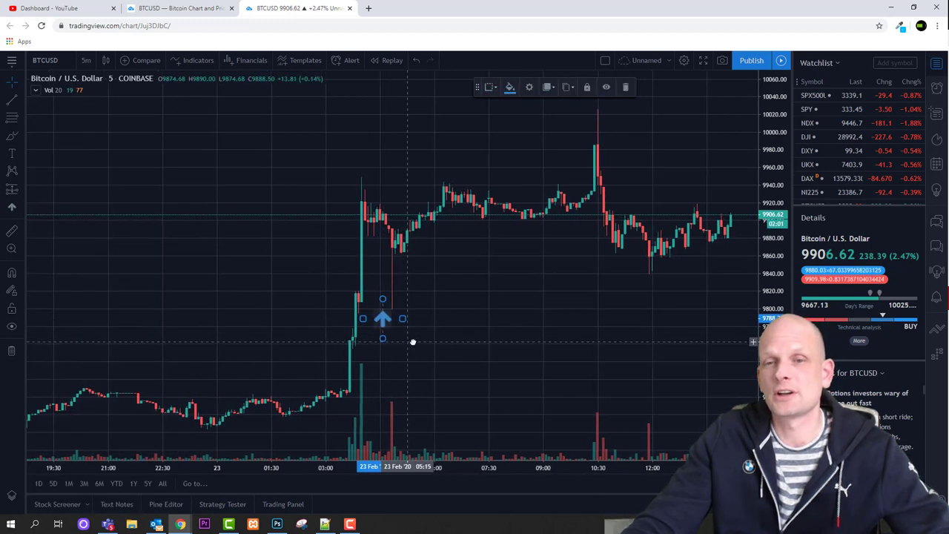
drag(386, 318, 392, 319)
click(415, 349)
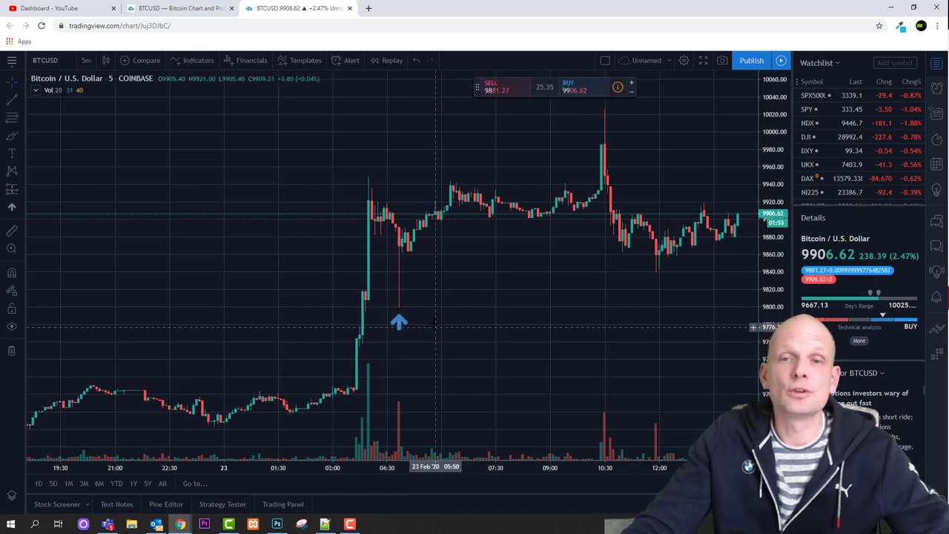
drag(434, 325, 397, 279)
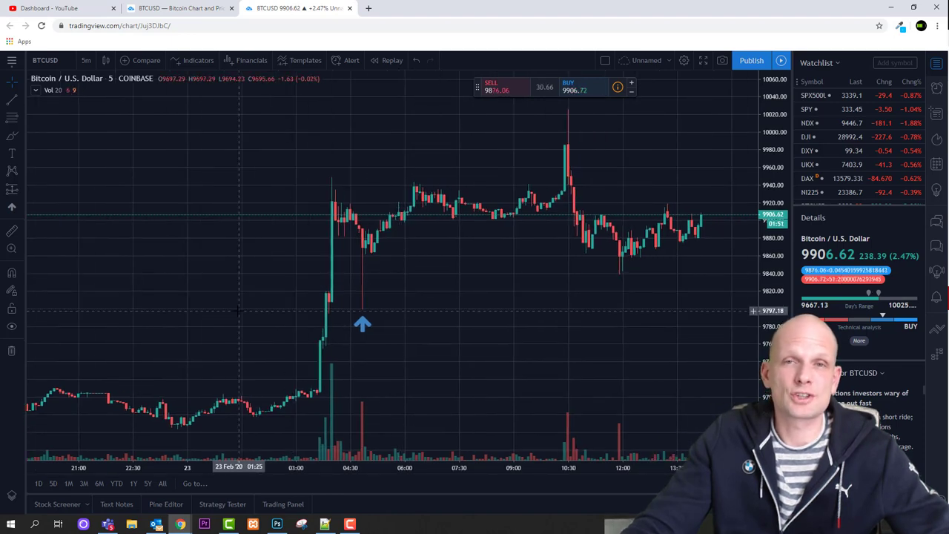
click(20, 207)
click(20, 207)
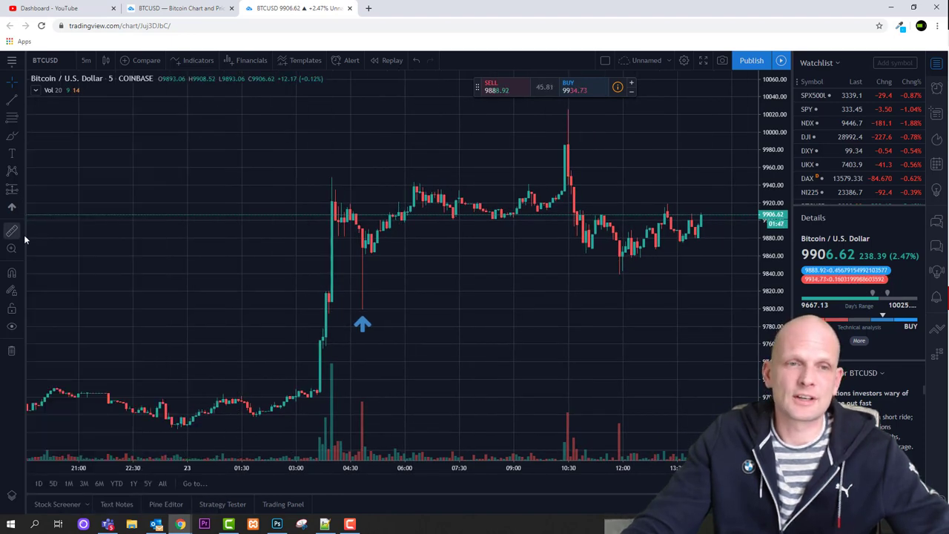
Step: Measure the price drop from about 10025 at 10:55 to about 9840 at 16:05 on 23 Feb
click(12, 233)
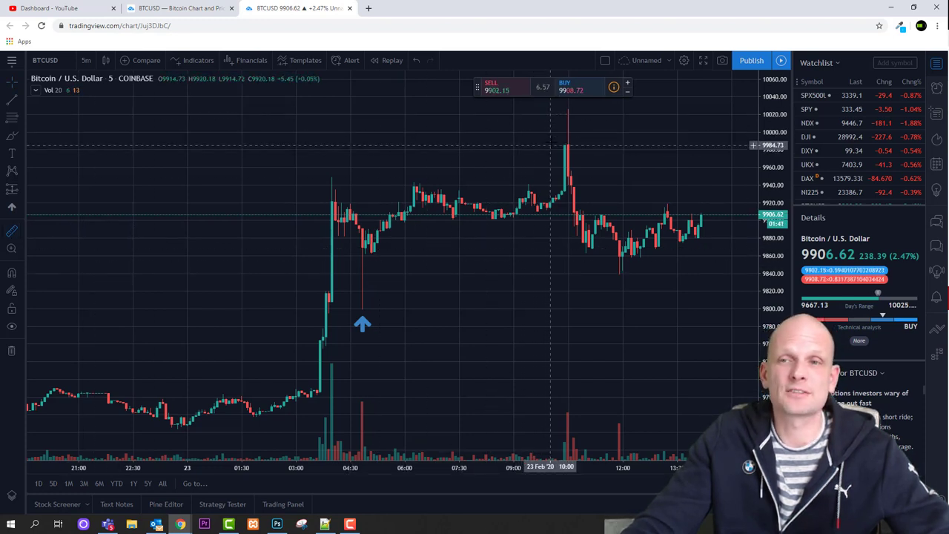
click(584, 109)
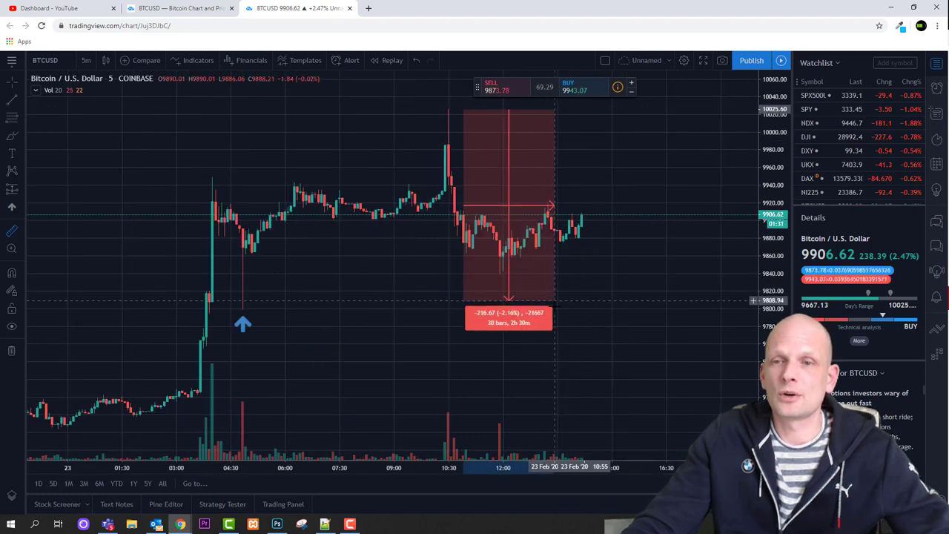
click(651, 273)
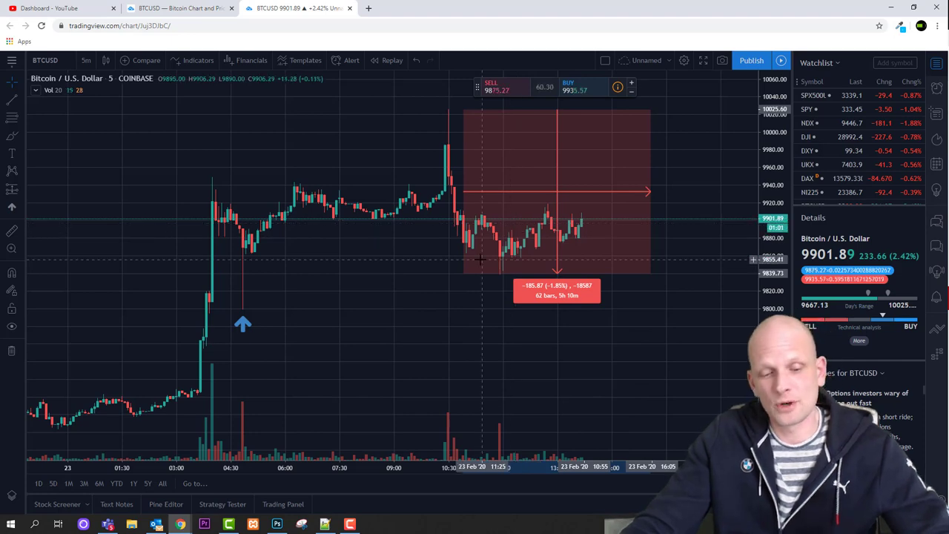
Step: Remove the arrow icon and the measurement from the chart
scroll(480, 260, left, 5)
scroll(480, 261, left, 2)
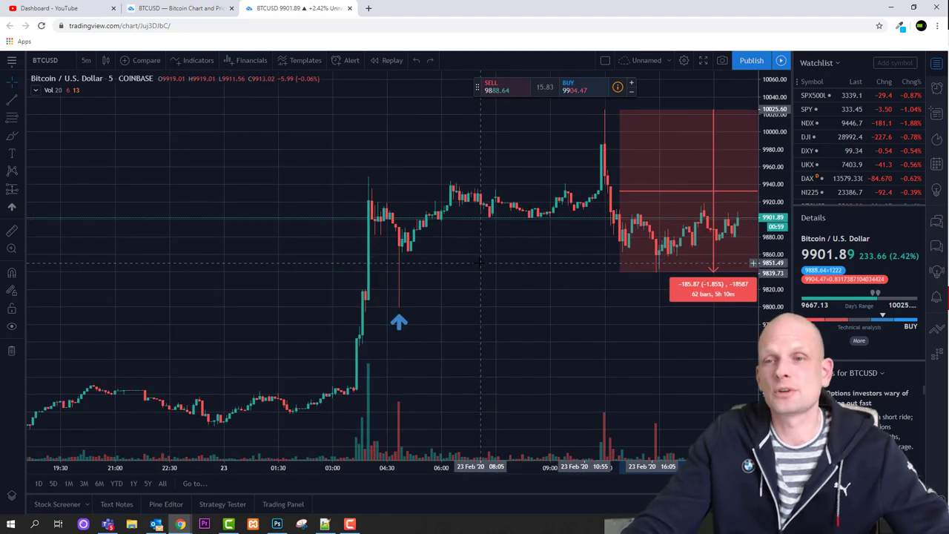
scroll(481, 262, right, 2)
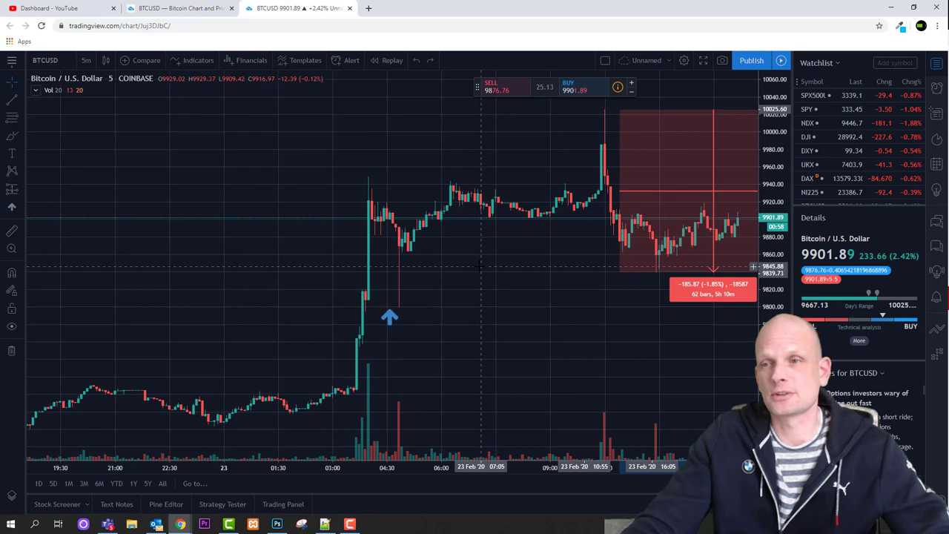
click(12, 349)
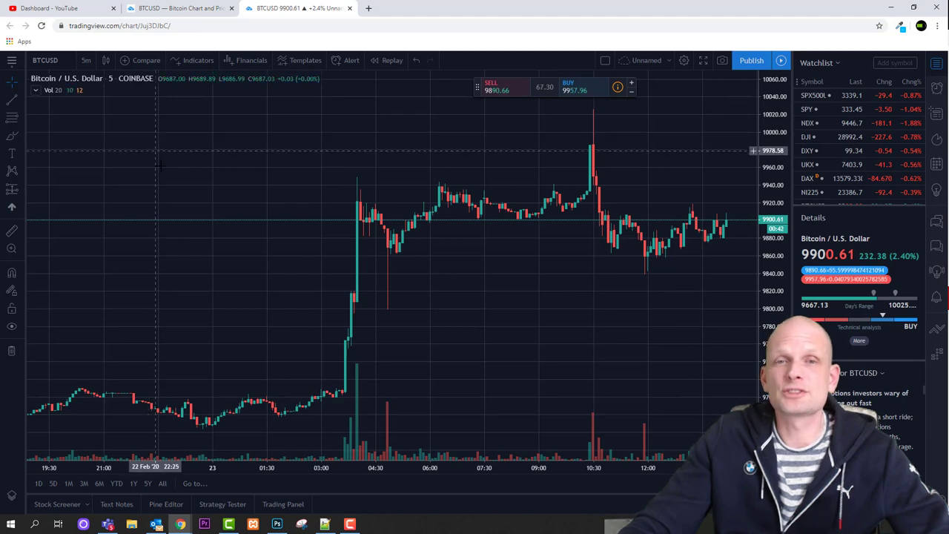
Step: Search the indicators for rsi and add the built-in Relative Strength Index to the BTCUSD chart
drag(343, 206, 239, 119)
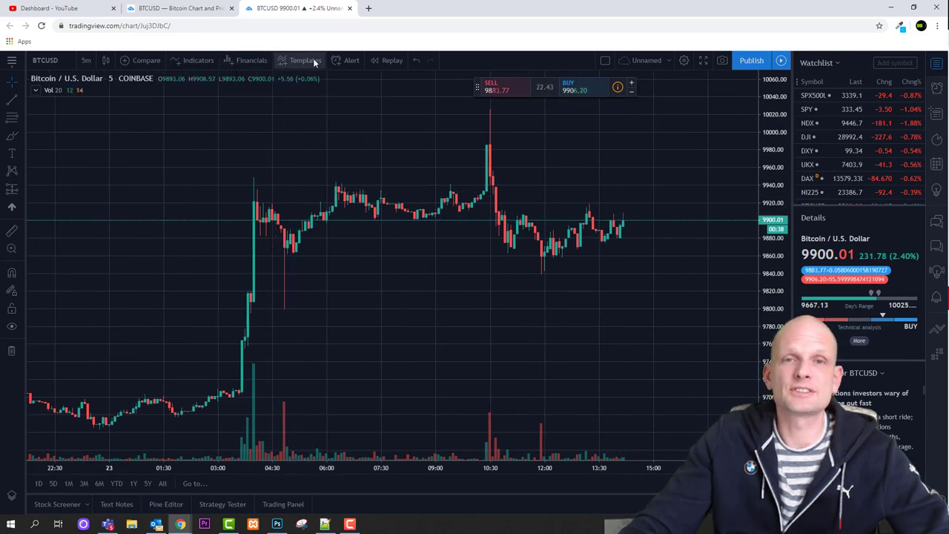
click(189, 65)
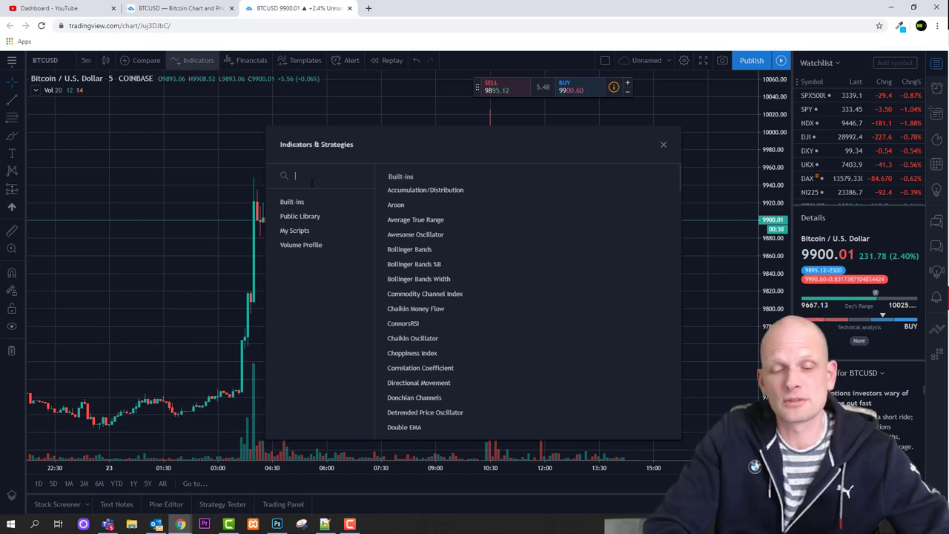
text(i)
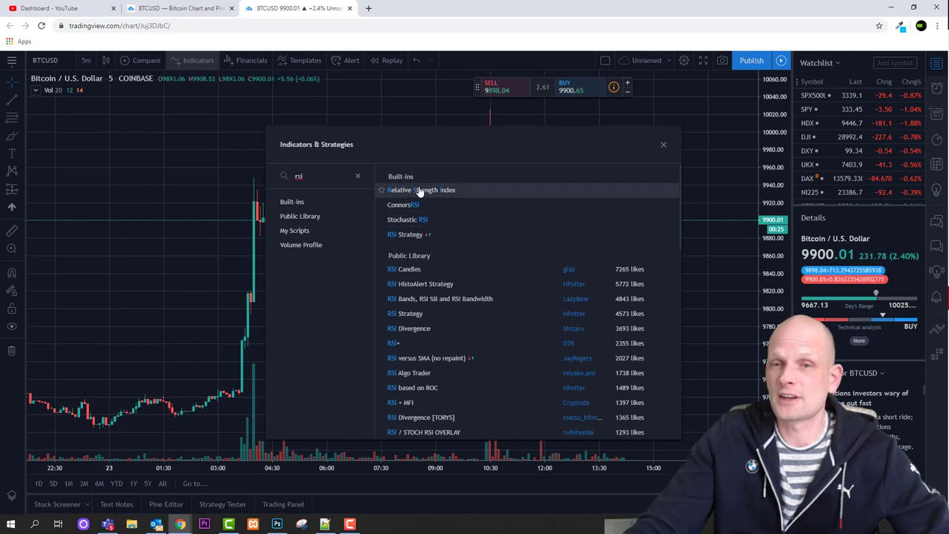
click(429, 192)
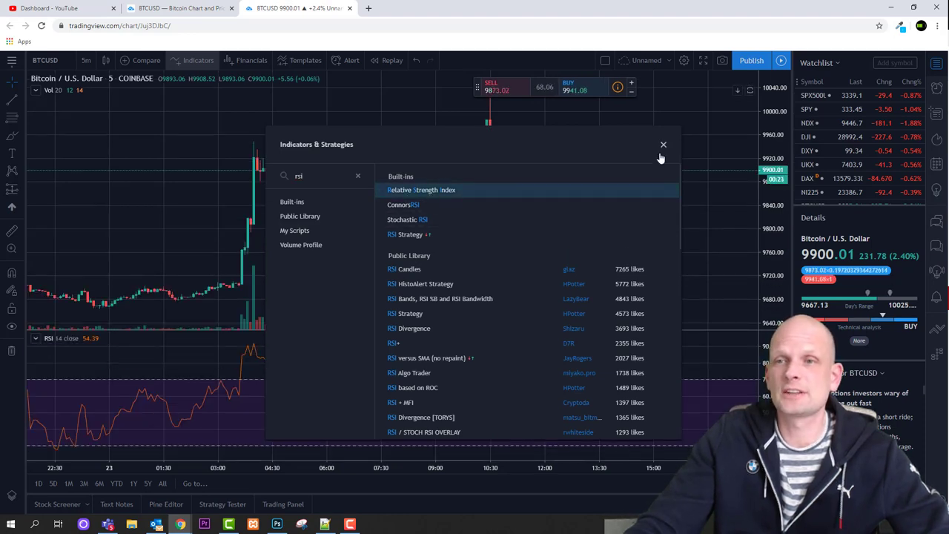
click(663, 146)
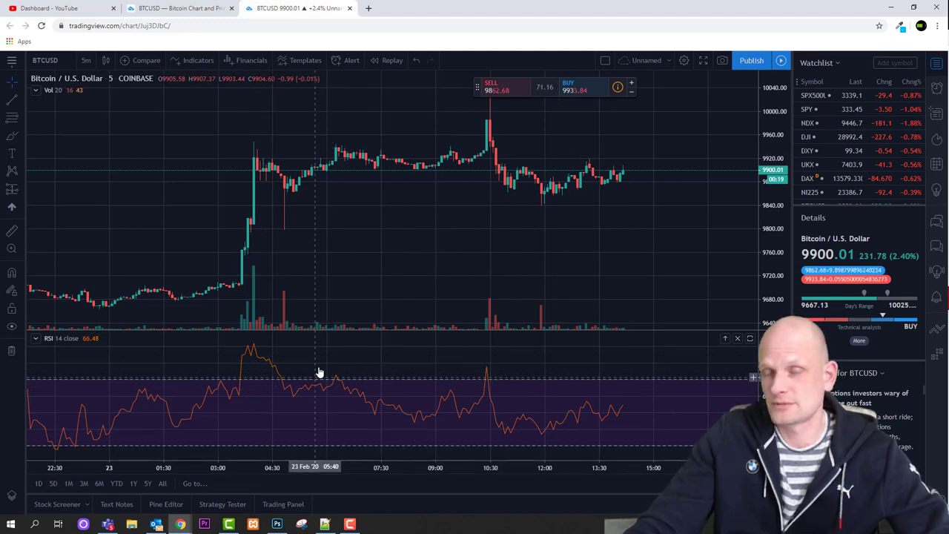
scroll(319, 372, down, 2)
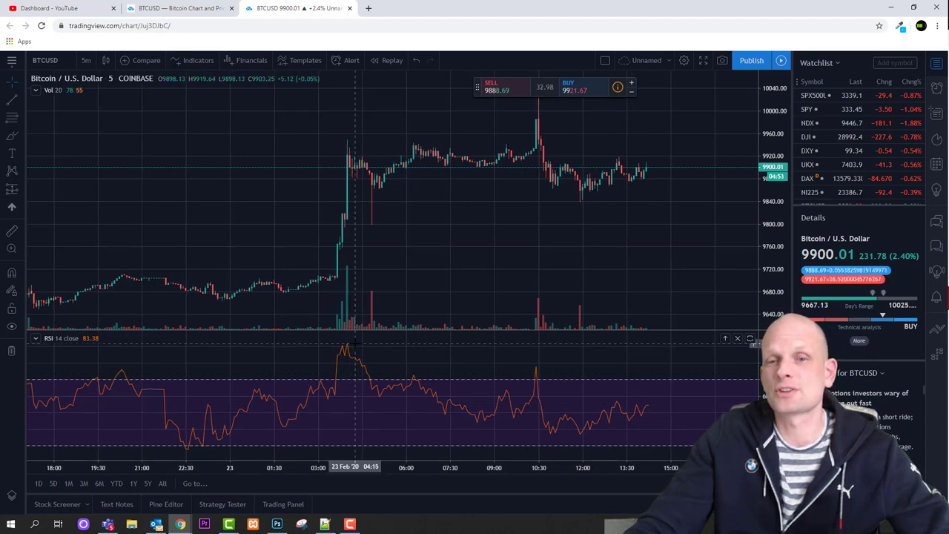
scroll(347, 349, up, 2)
Step: Try the 30 seconds chart interval, decline the upgrade offer, and return the chart to 5 minutes
click(87, 61)
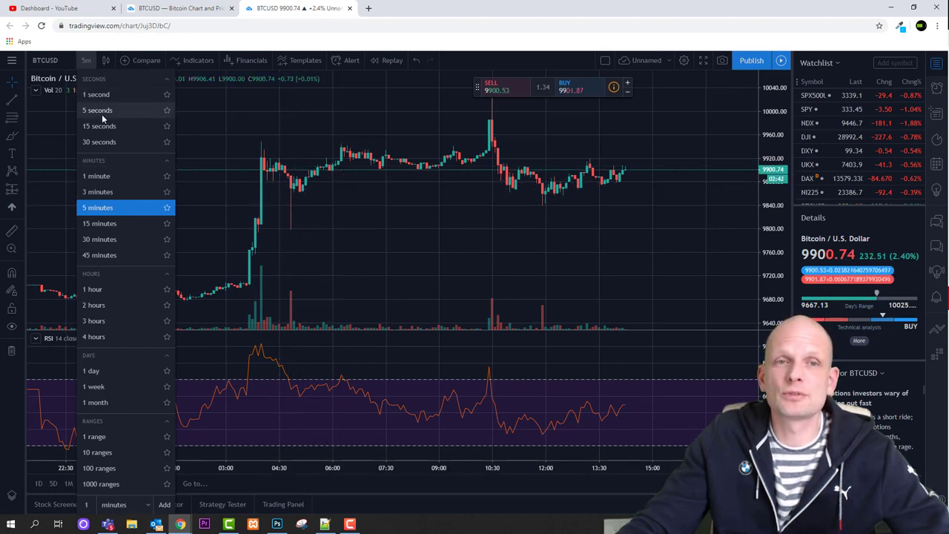
click(112, 144)
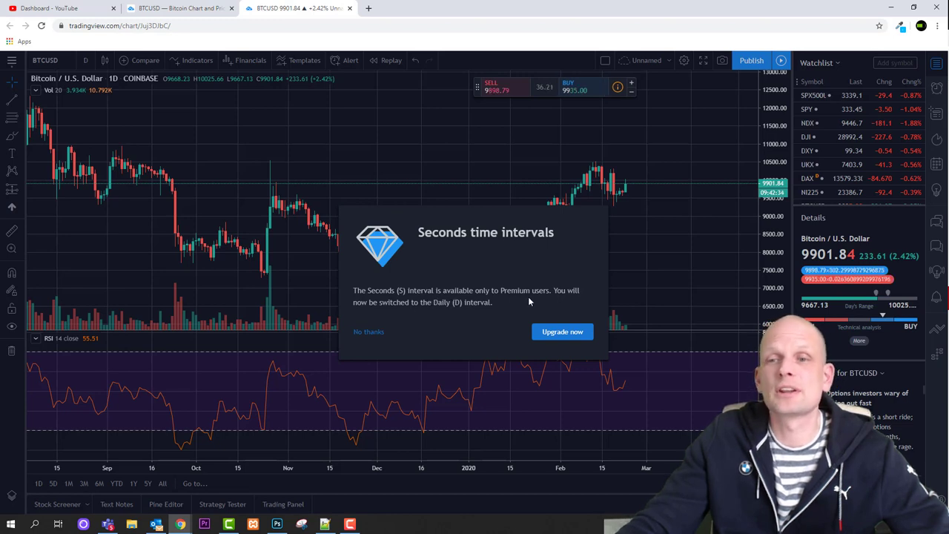
click(366, 334)
click(85, 60)
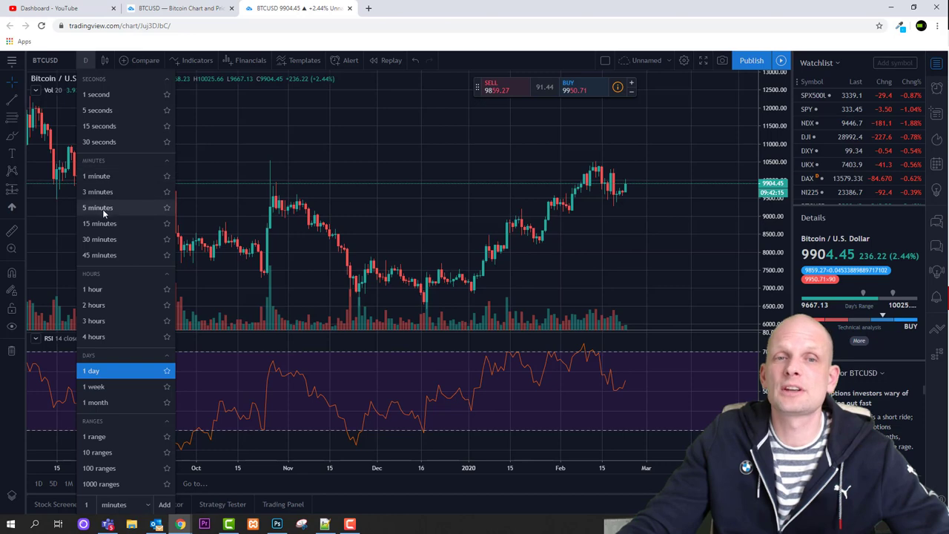
click(98, 207)
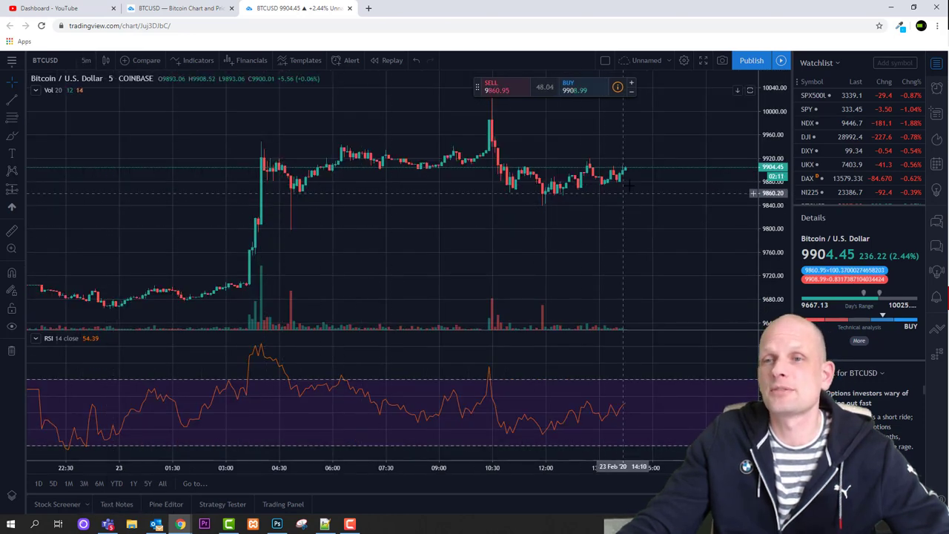
Step: Set the BTCUSD chart's interval to 1 hour
scroll(629, 184, up, 1)
scroll(628, 185, up, 3)
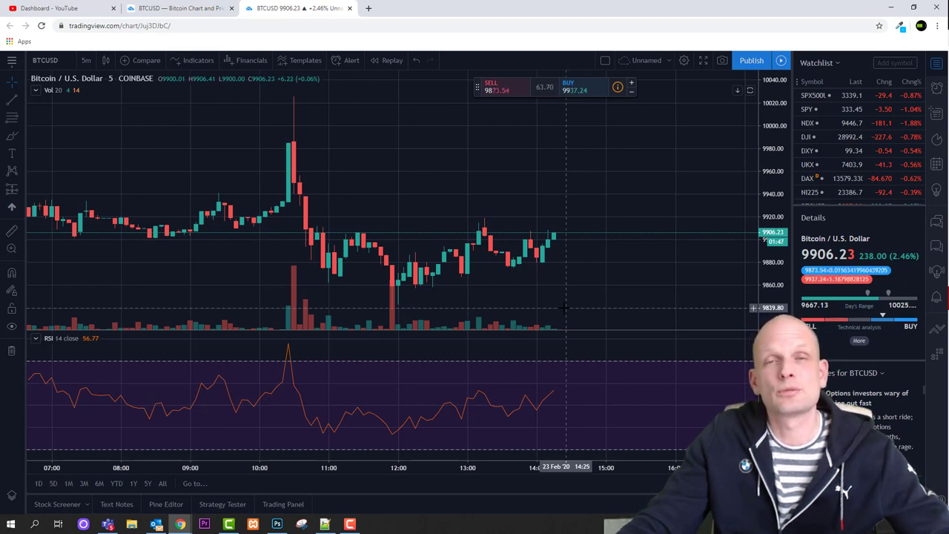
click(86, 60)
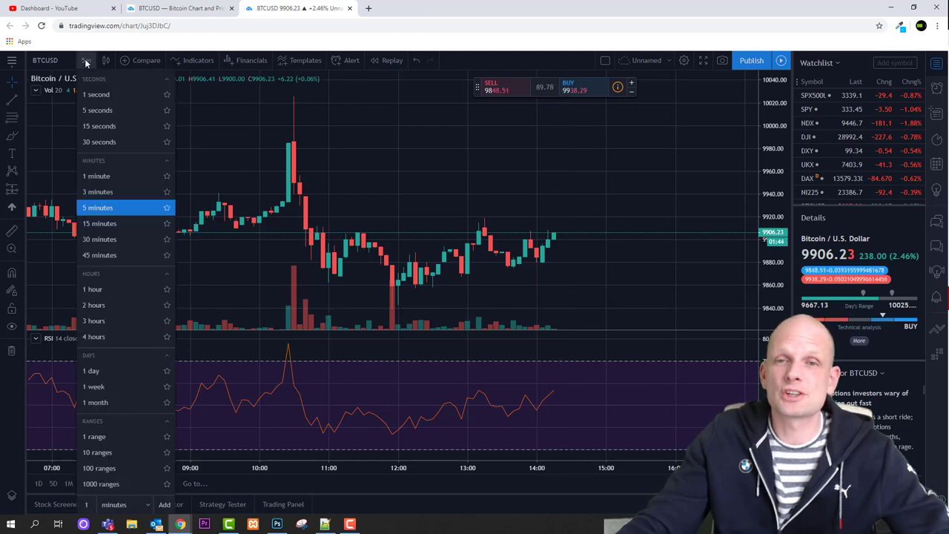
click(93, 289)
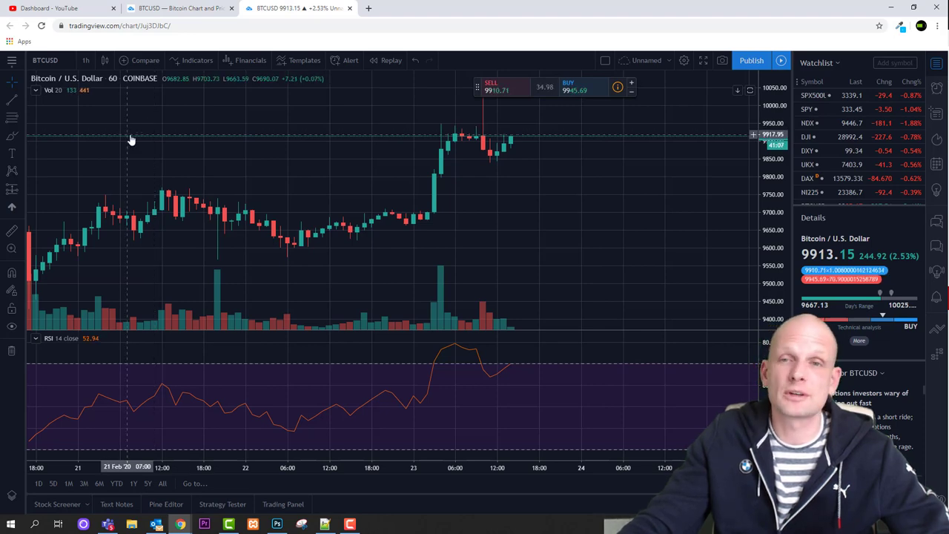
scroll(145, 169, down, 2)
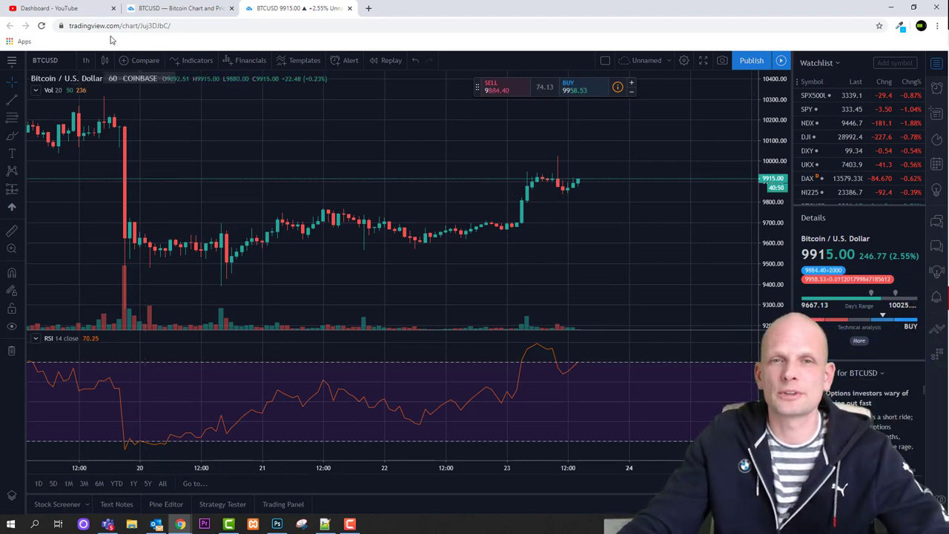
Step: Switch the BTCUSD chart's style from candles to Bars
click(104, 61)
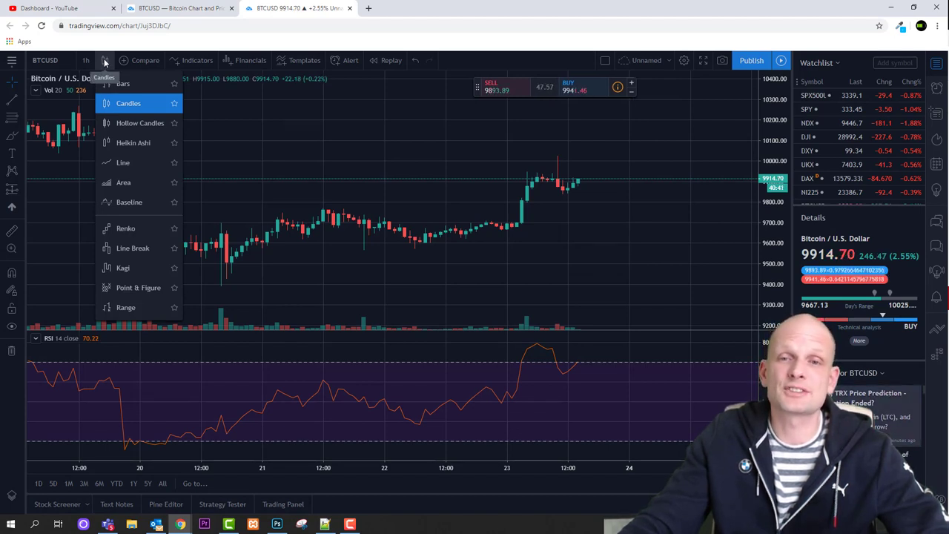
scroll(357, 199, up, 2)
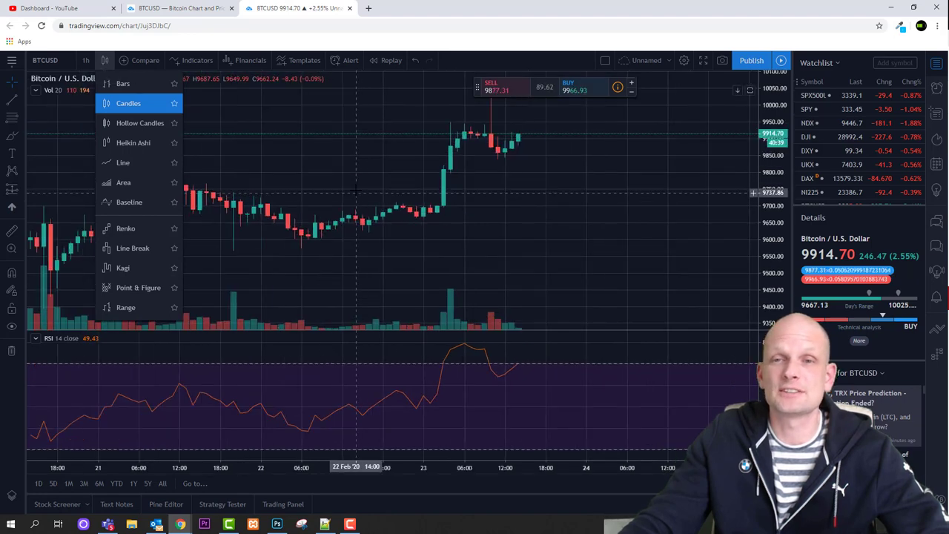
drag(357, 190, 424, 191)
click(105, 62)
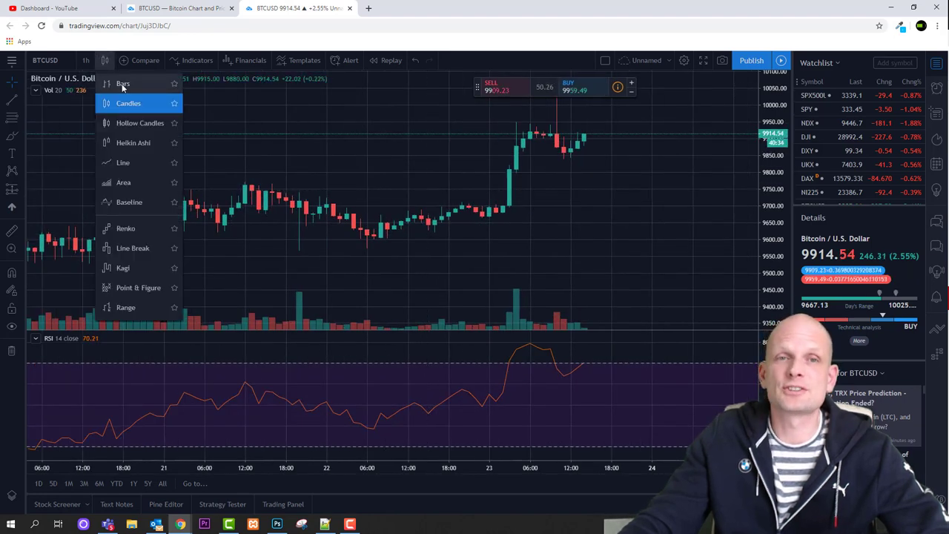
click(123, 89)
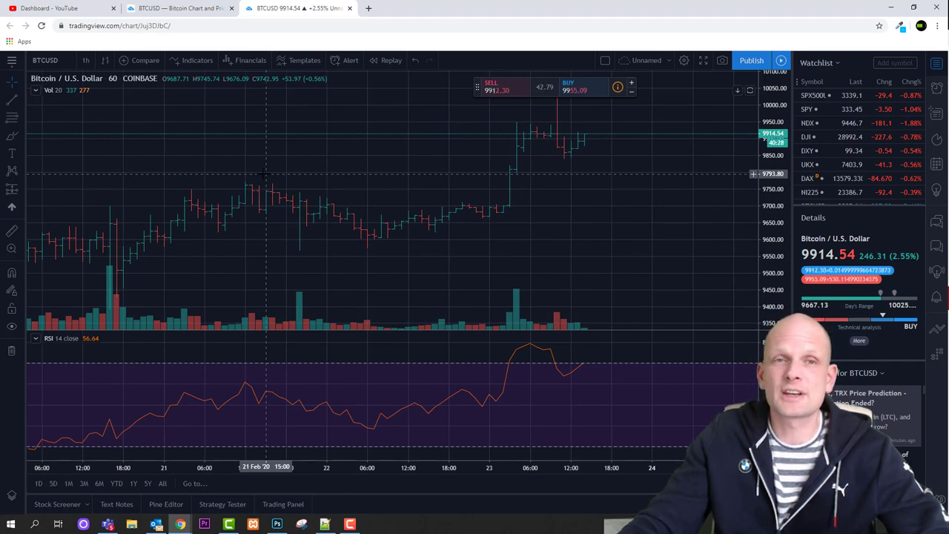
Step: Try the Hollow Candles chart style on BTCUSD, followed by Heikin Ashi
click(104, 60)
click(121, 127)
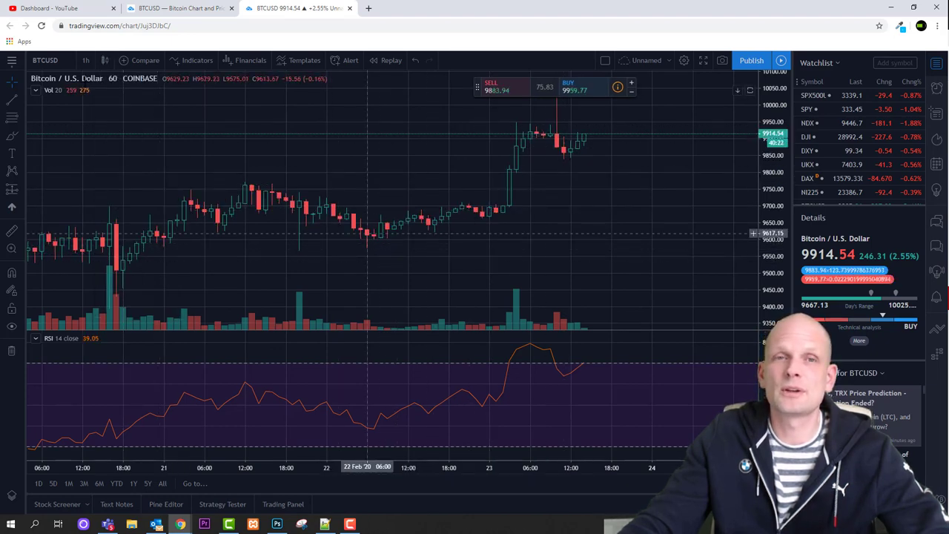
click(105, 60)
click(122, 143)
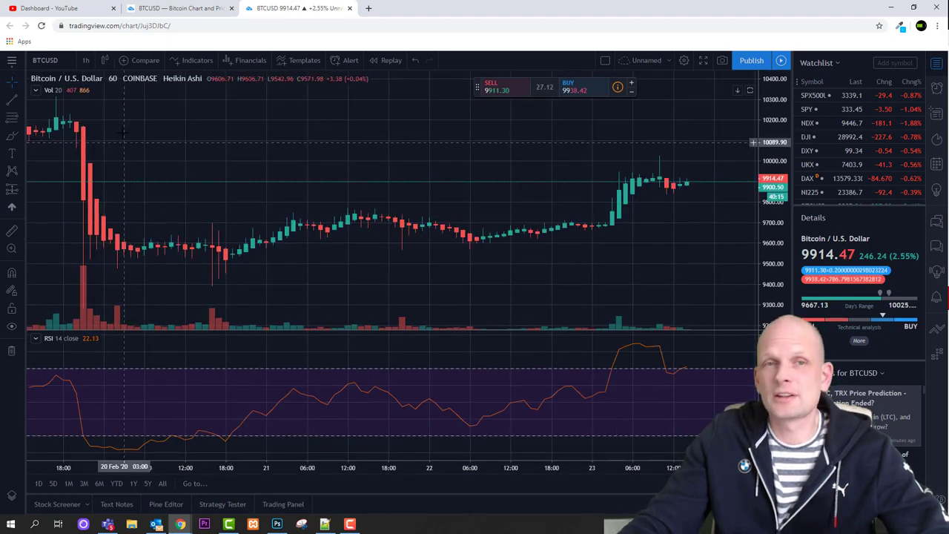
Step: Try the Line chart style and return the BTCUSD chart to Candles
click(105, 61)
click(126, 166)
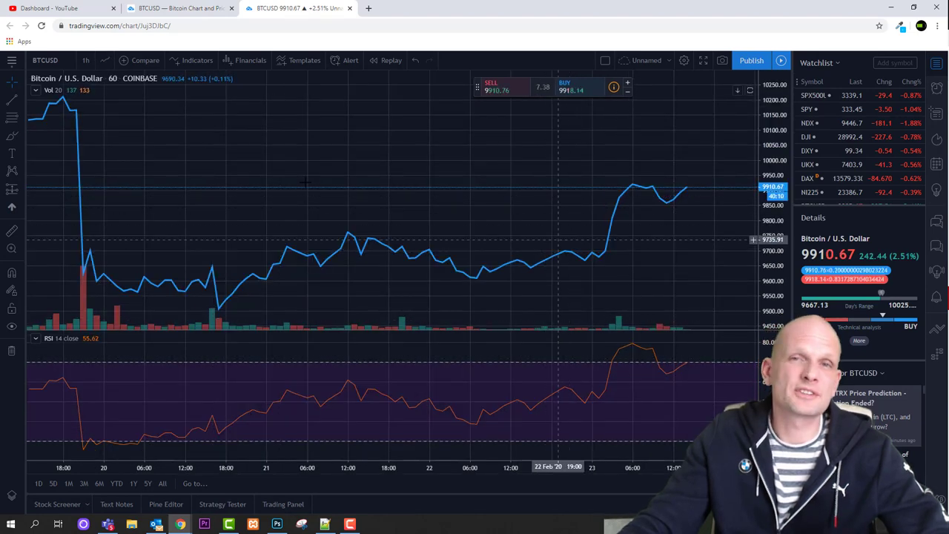
click(104, 61)
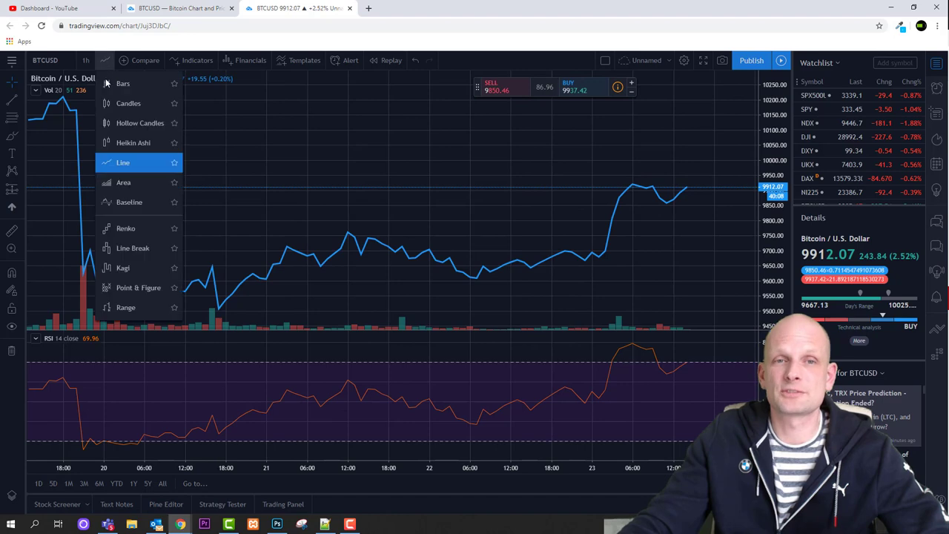
click(121, 102)
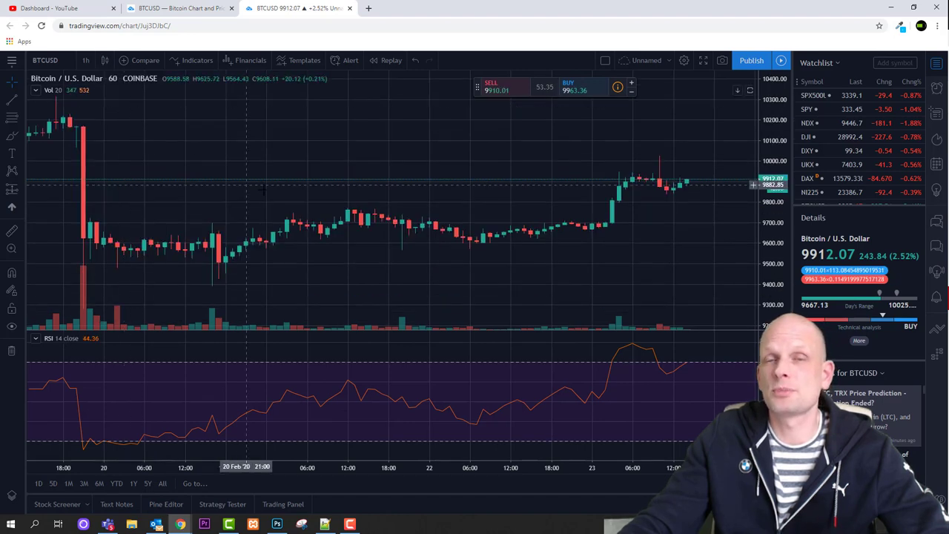
scroll(326, 200, up, 3)
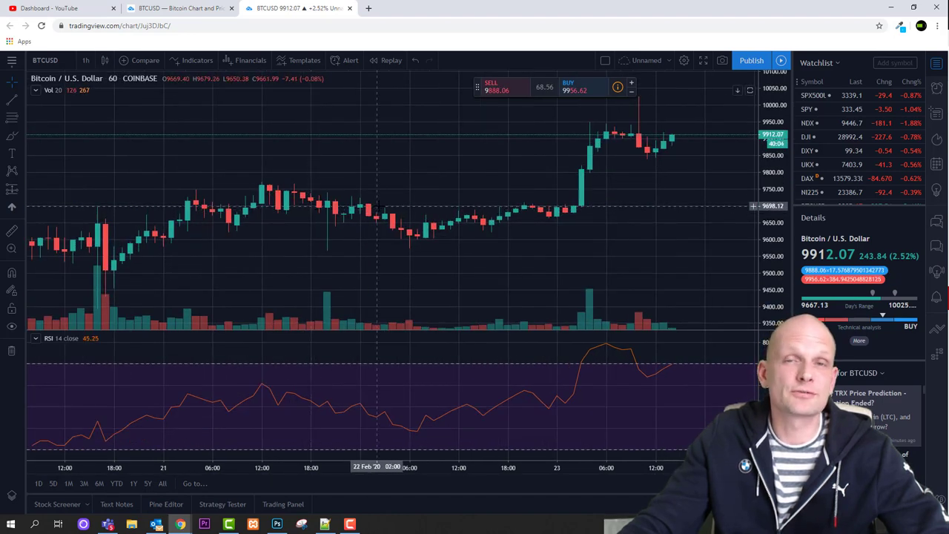
drag(444, 201, 284, 218)
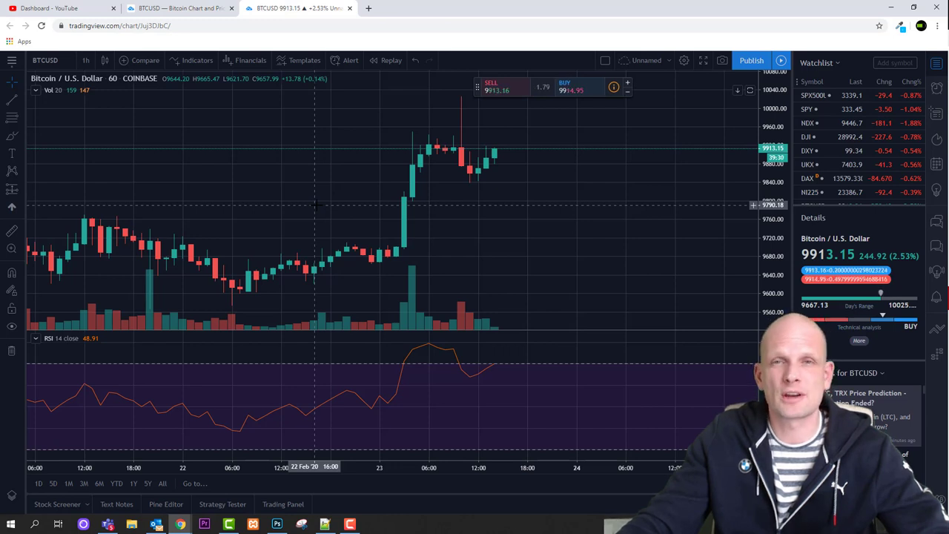
Step: Add the built-in Price Volume Trend indicator by searching for tren, and delete its pane from the chart
click(195, 60)
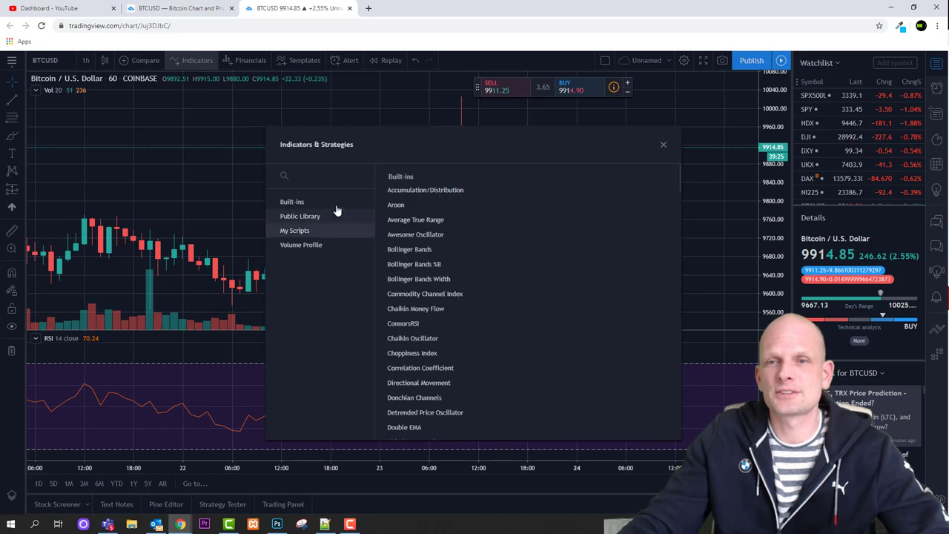
text(tren)
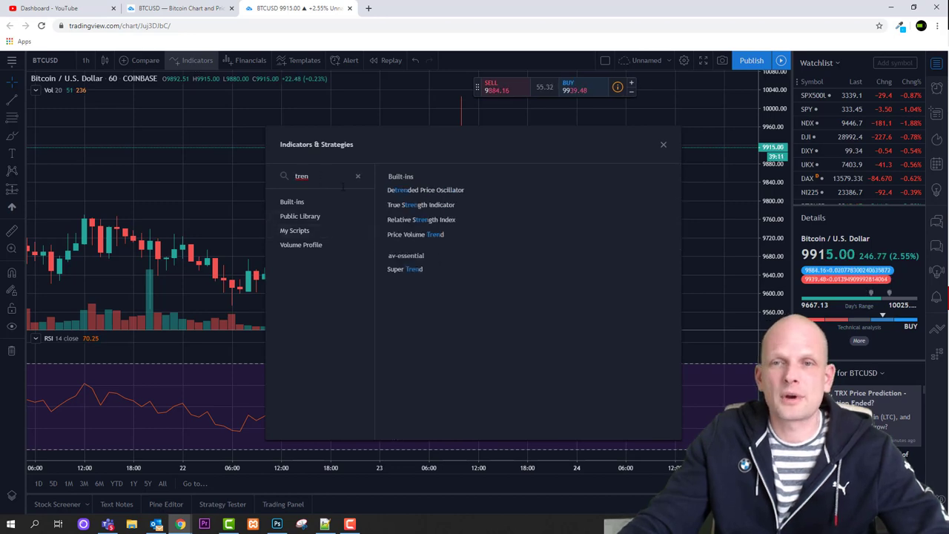
click(413, 235)
click(662, 144)
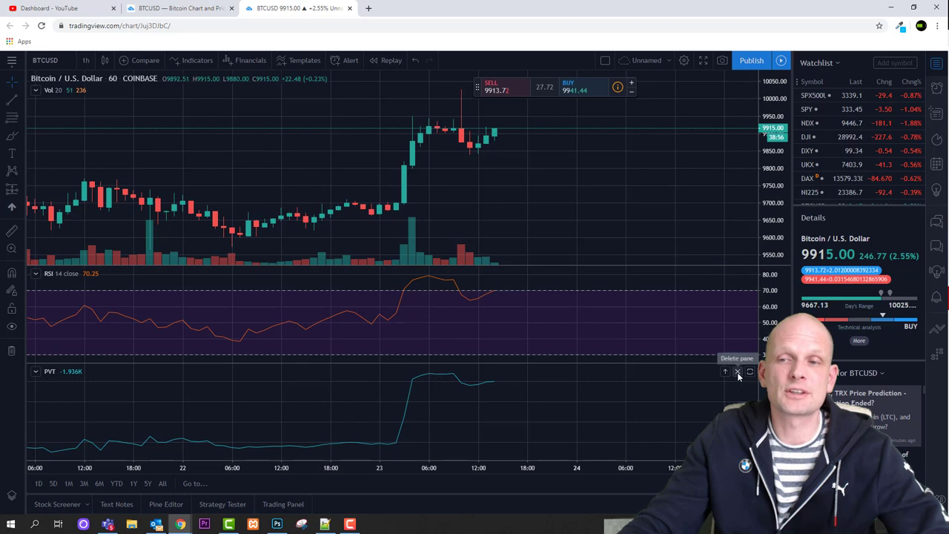
click(738, 372)
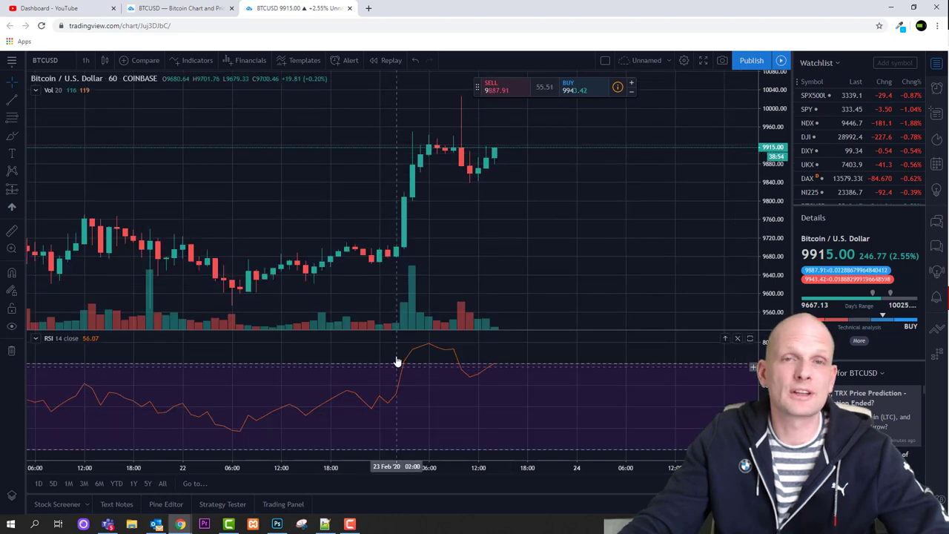